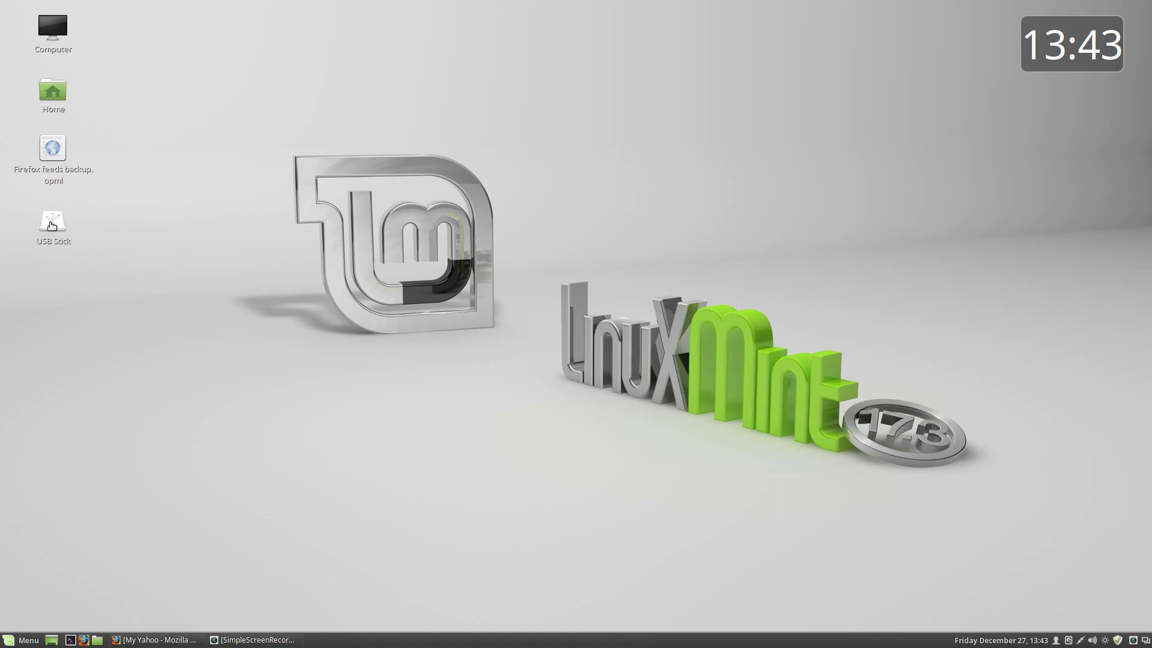
# Open the USB Stick folder and preview the image baB1a.jpg, closing the preview when done
pyautogui.doubleClick(48, 225)
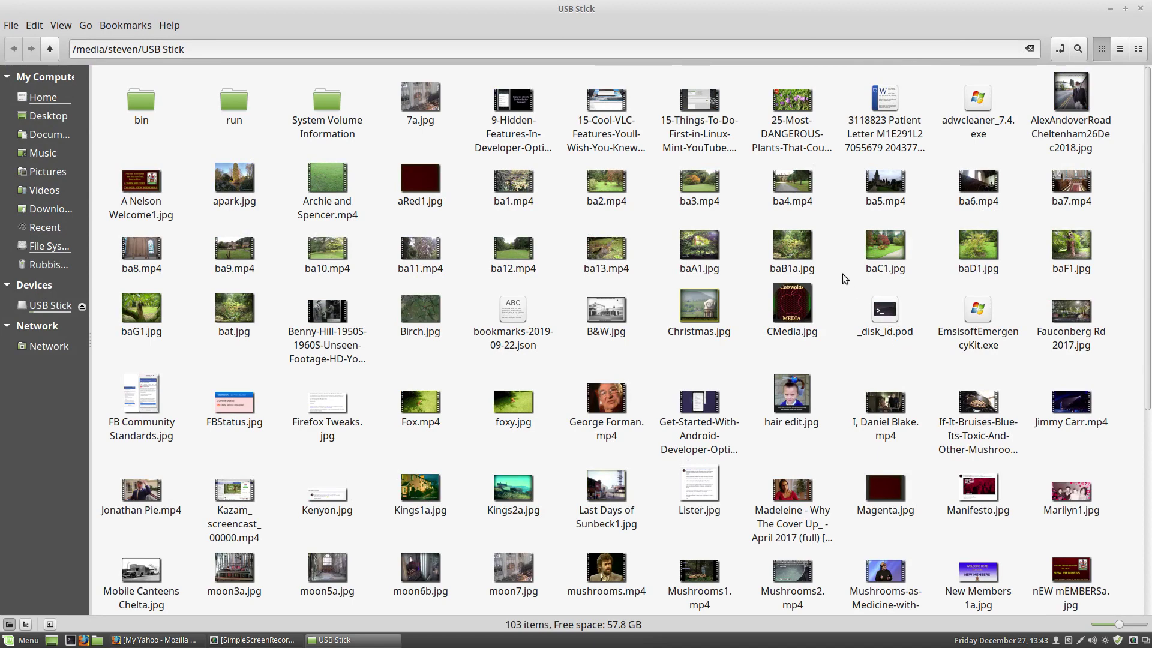
pyautogui.doubleClick(791, 244)
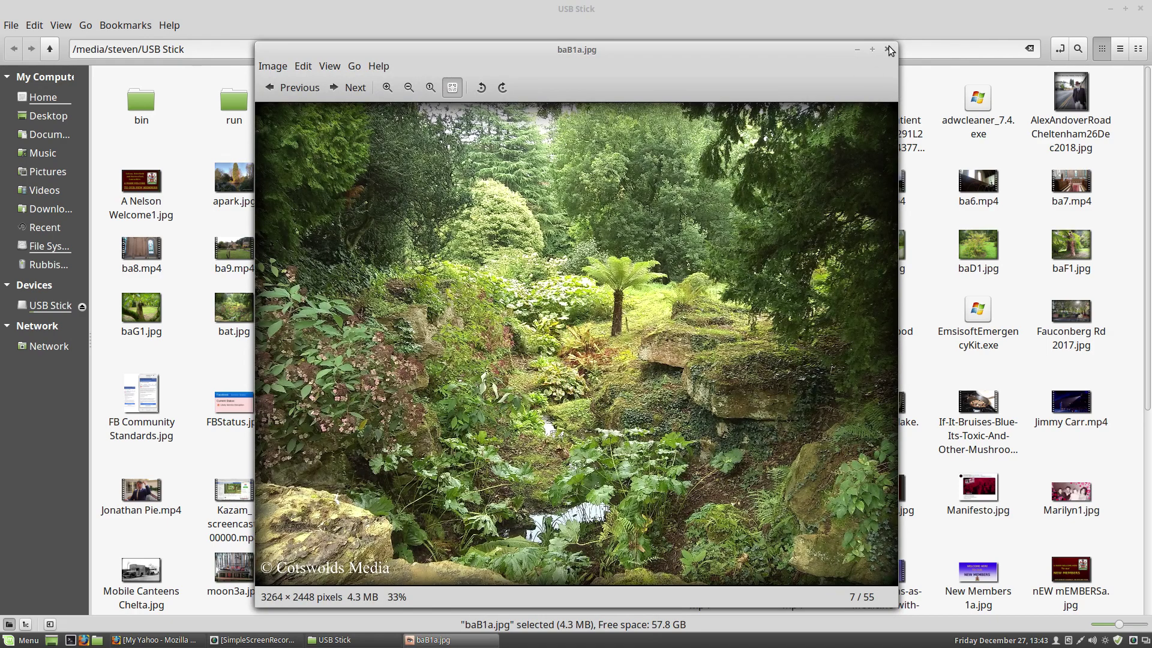
pyautogui.click(888, 50)
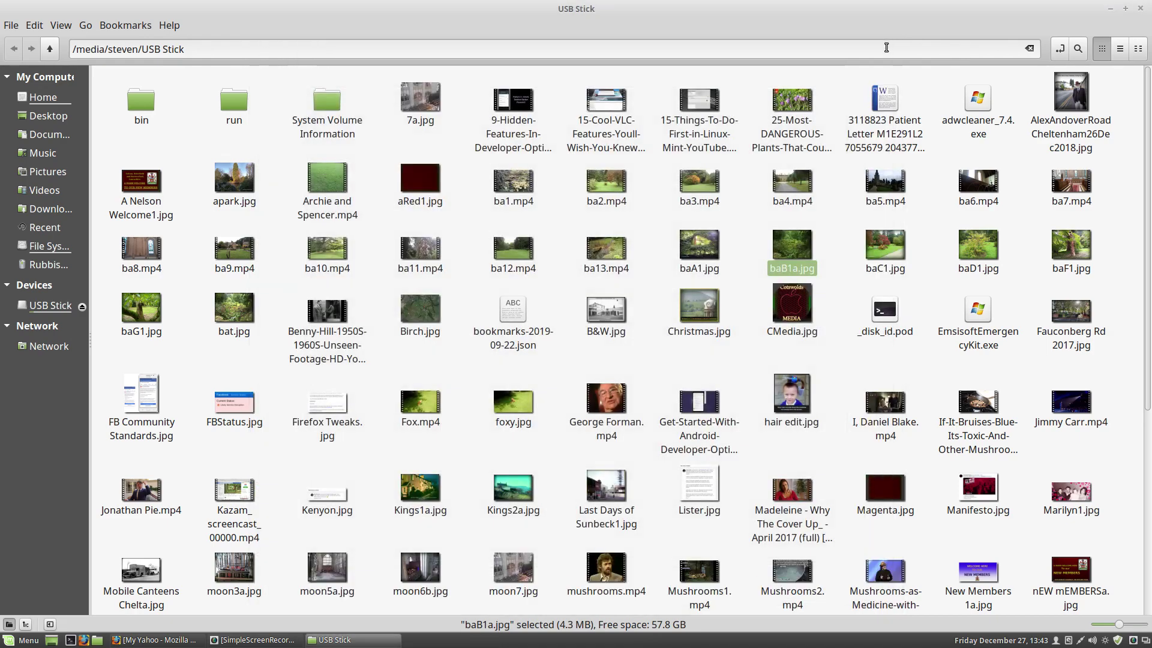
# Set baB1a.jpg as the desktop wallpaper and close the USB Stick folder
pyautogui.rightClick(790, 243)
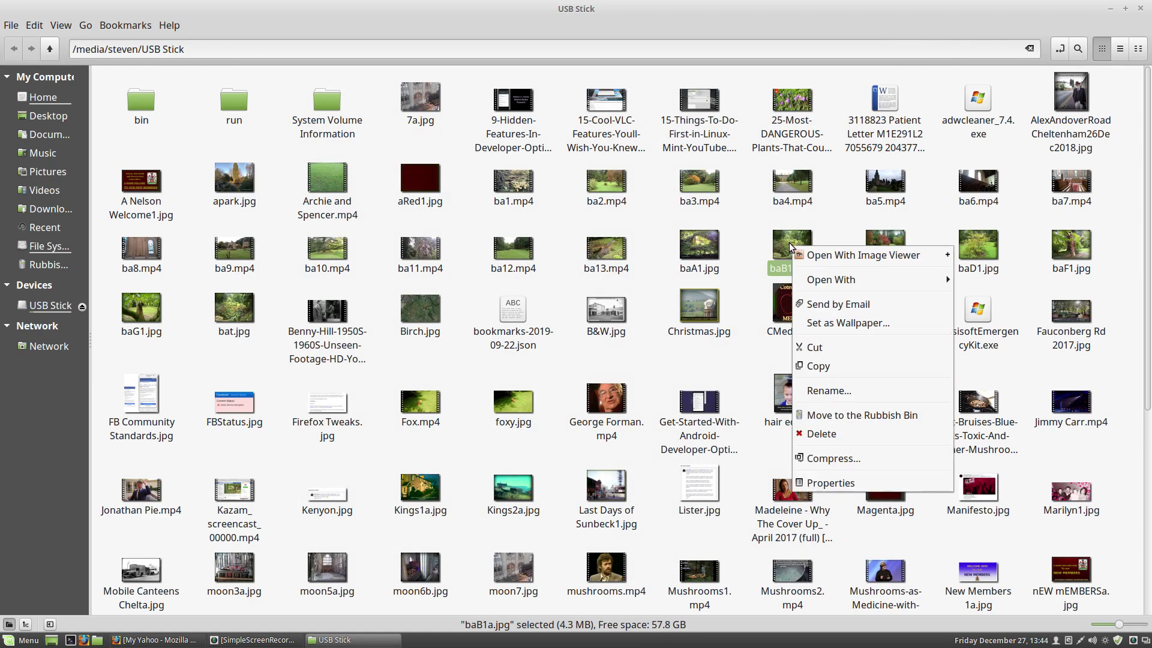
pyautogui.click(829, 323)
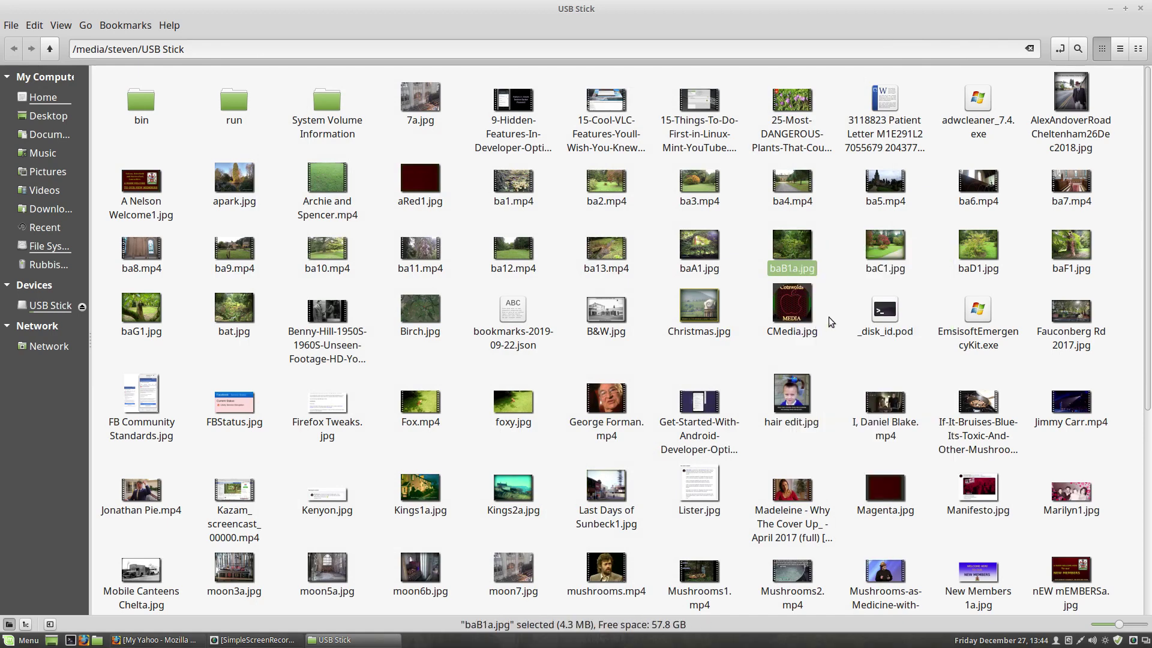
pyautogui.click(838, 208)
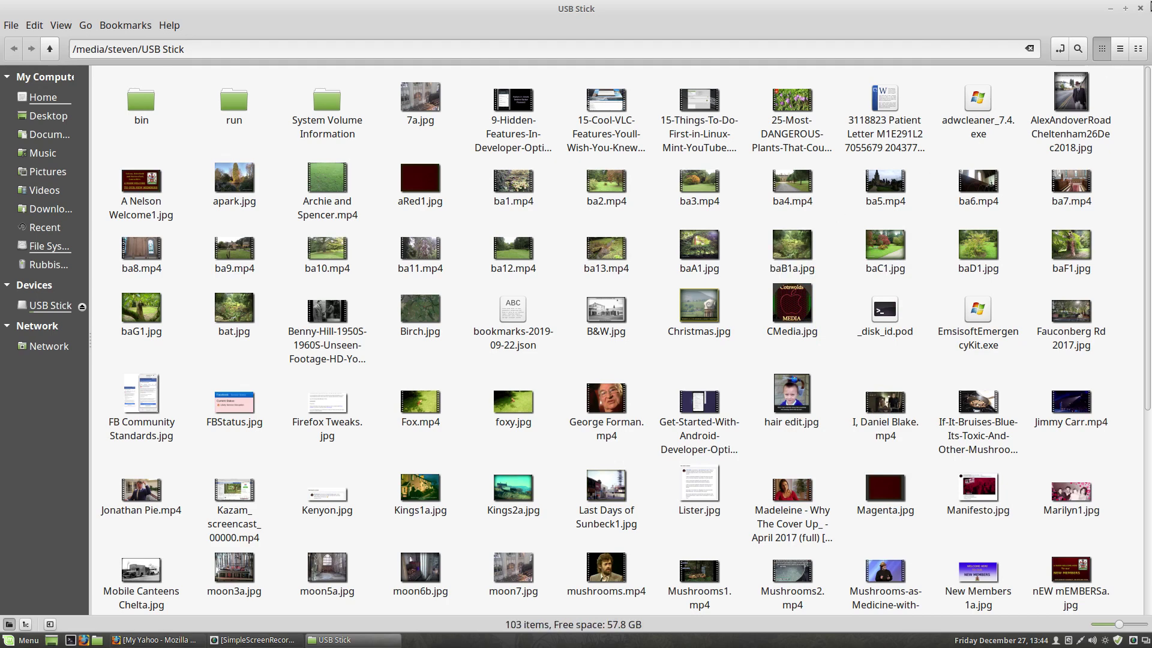
pyautogui.click(1140, 8)
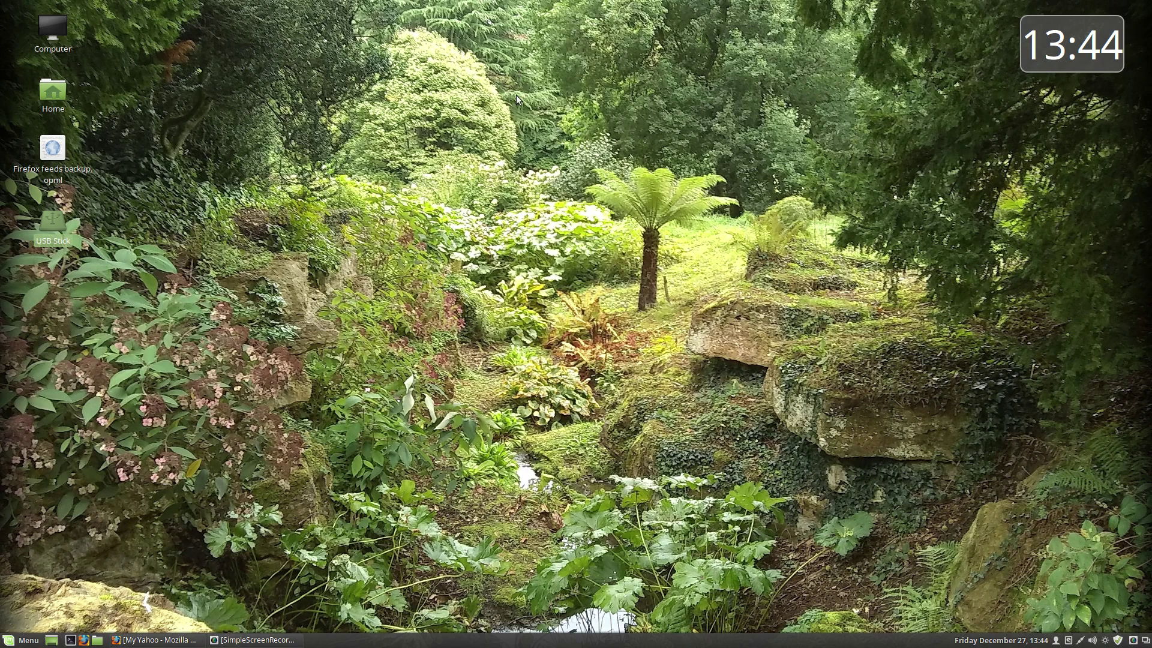
# Switch to Firefox, open its Preferences and review the General settings down to Files and Applications
pyautogui.click(155, 641)
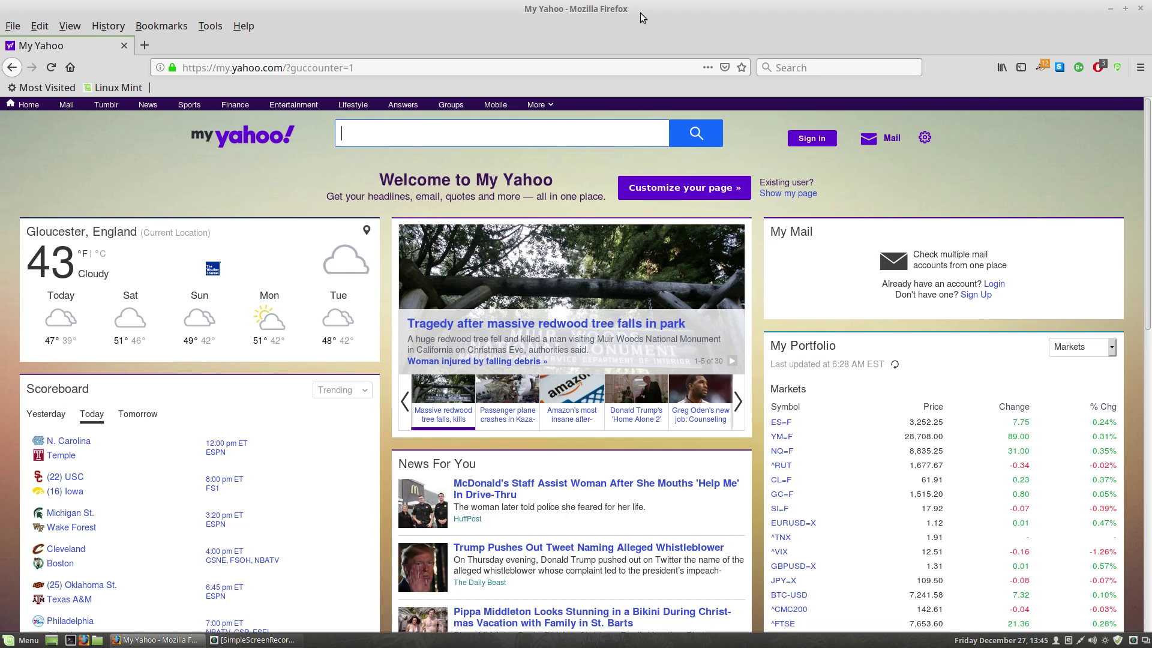
pyautogui.click(1141, 68)
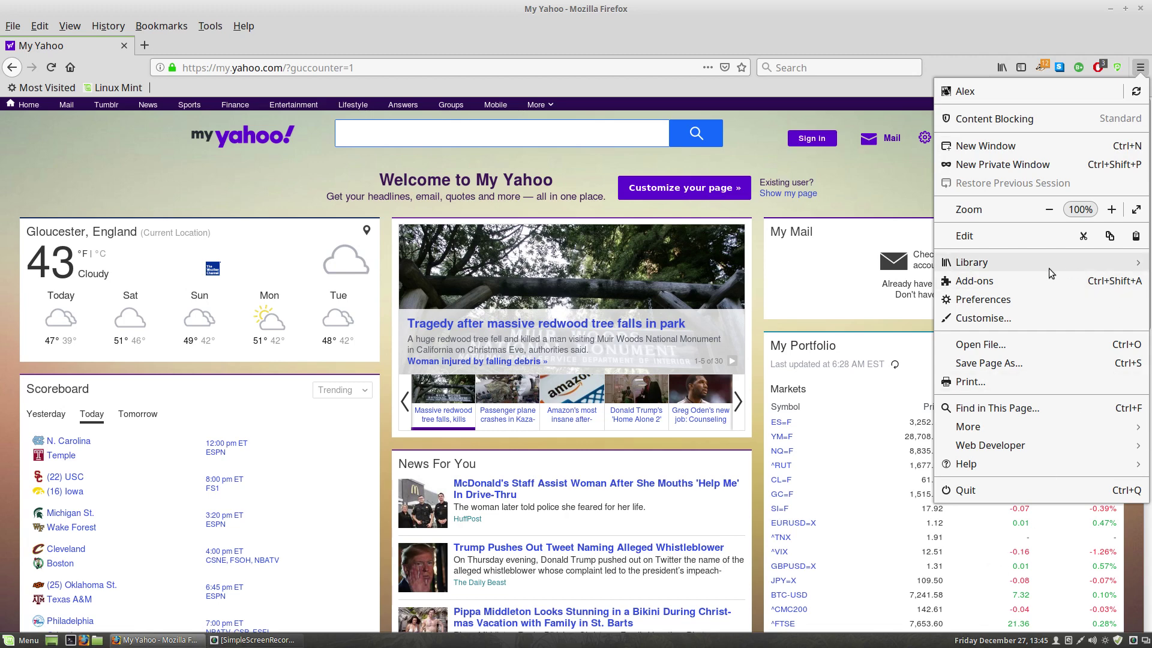
pyautogui.click(983, 304)
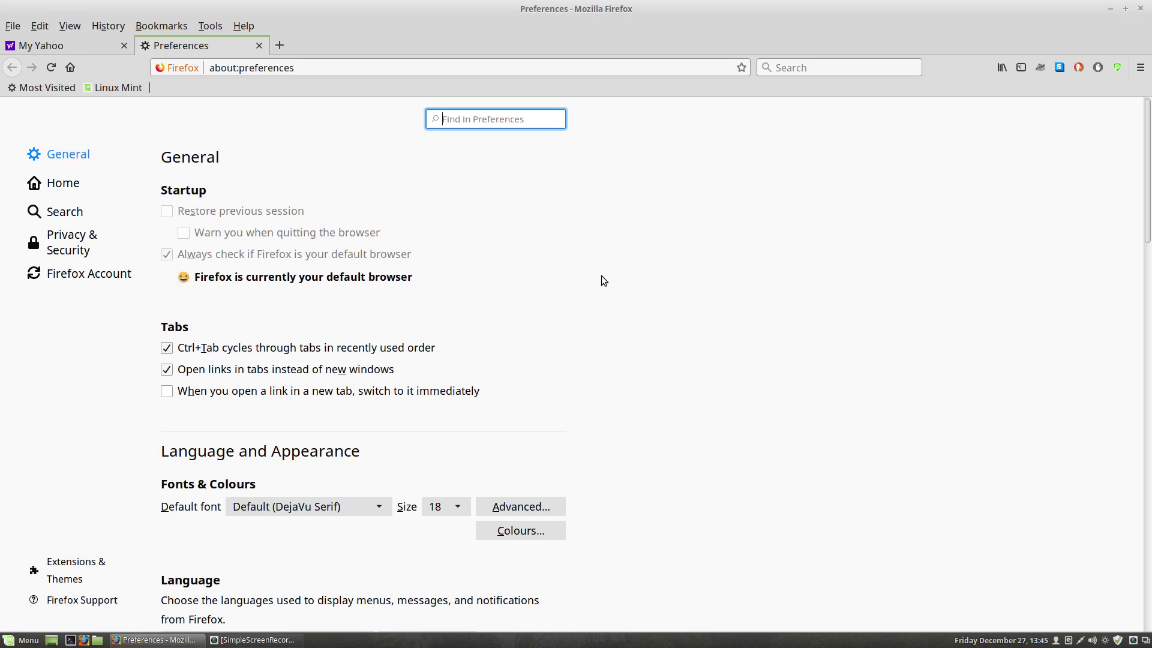
pyautogui.scroll(-5, 640, 249)
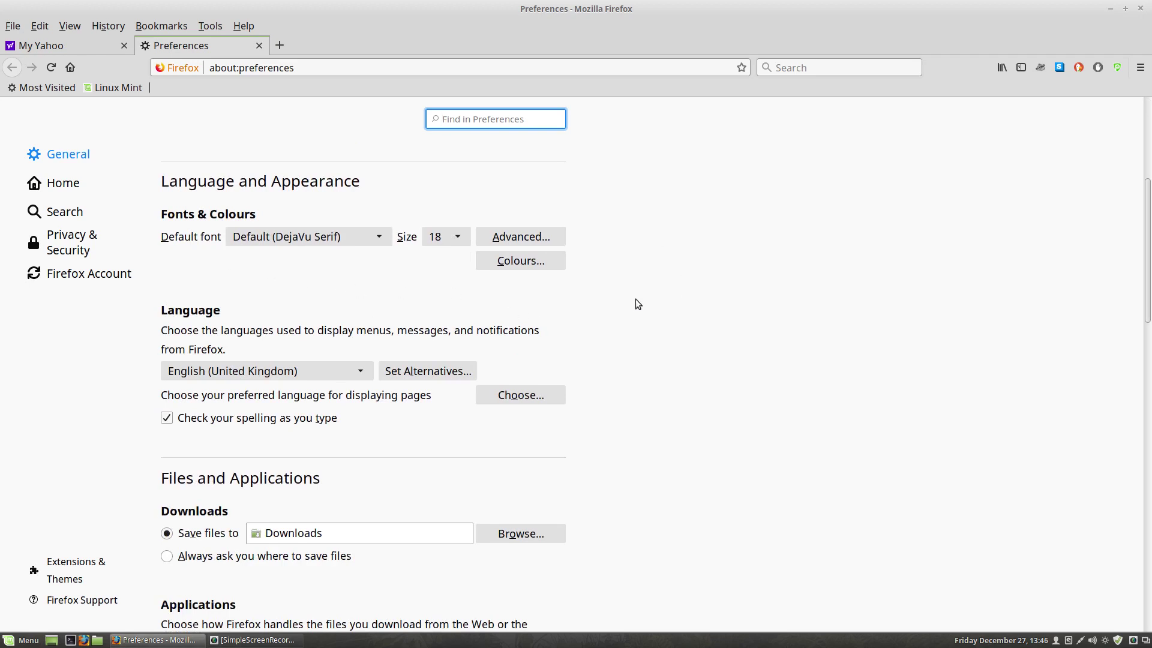
pyautogui.scroll(-3, 627, 307)
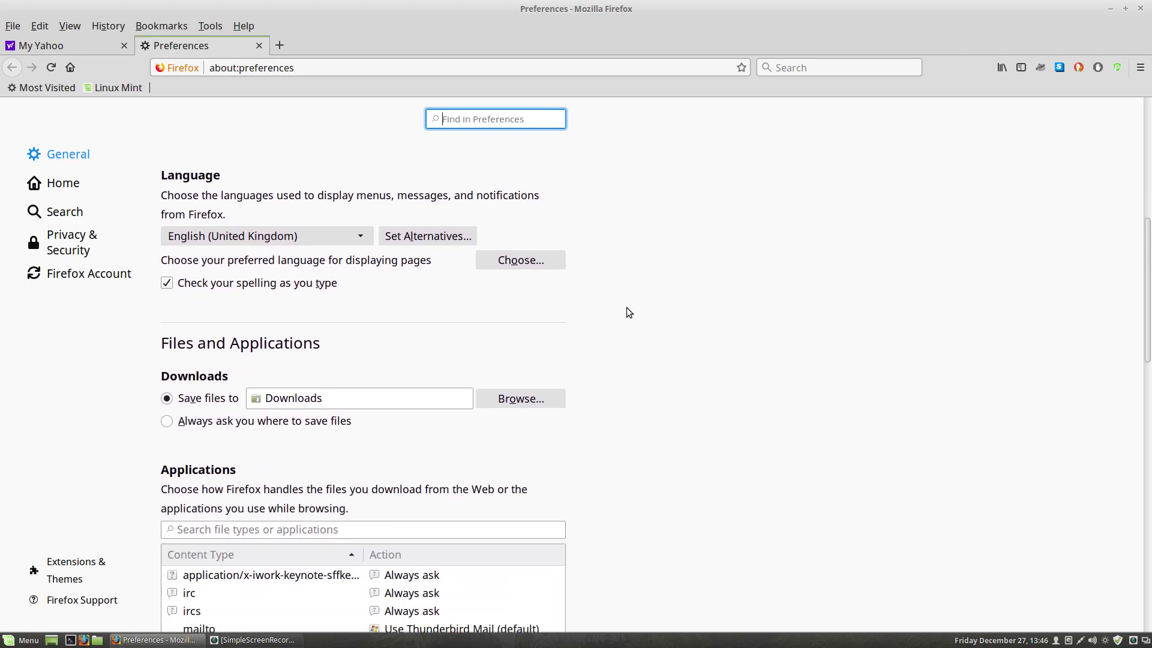
pyautogui.scroll(-3, 672, 254)
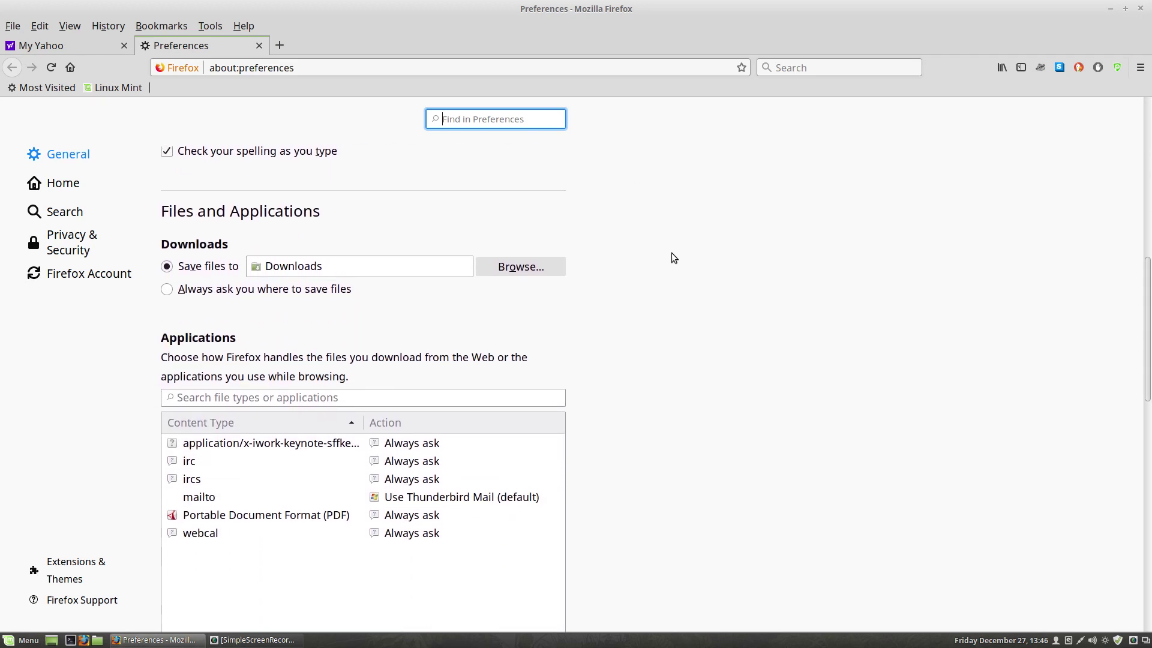
# Review the Home and Search preferences, including the default search engine and the one-click search engines
pyautogui.click(53, 183)
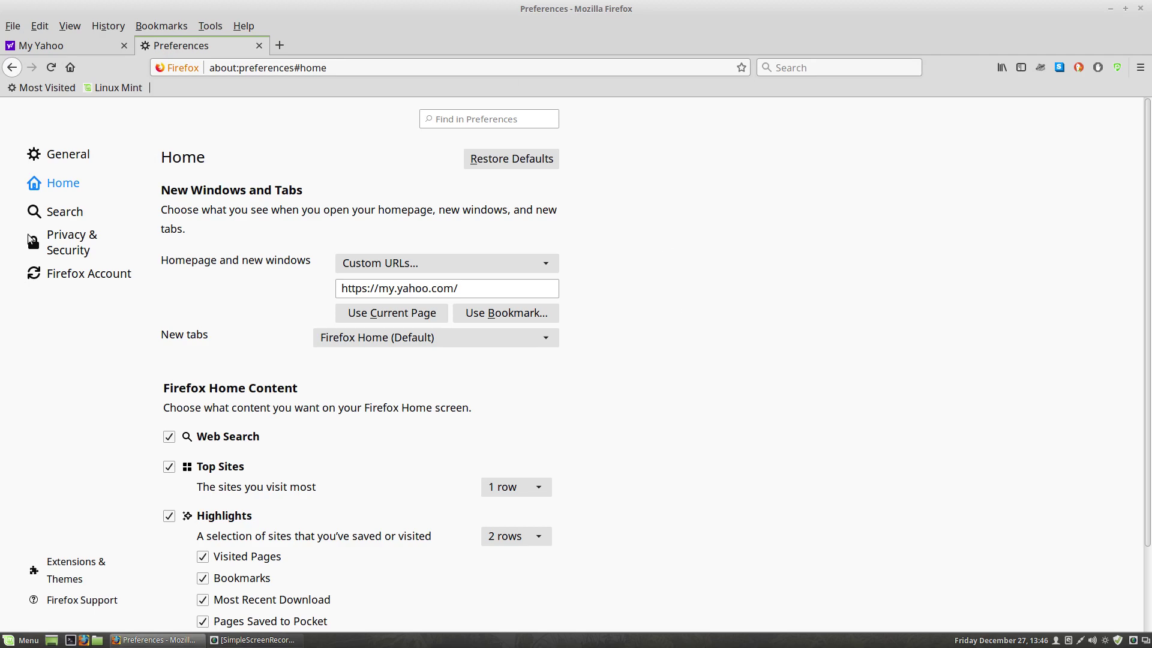
pyautogui.click(53, 211)
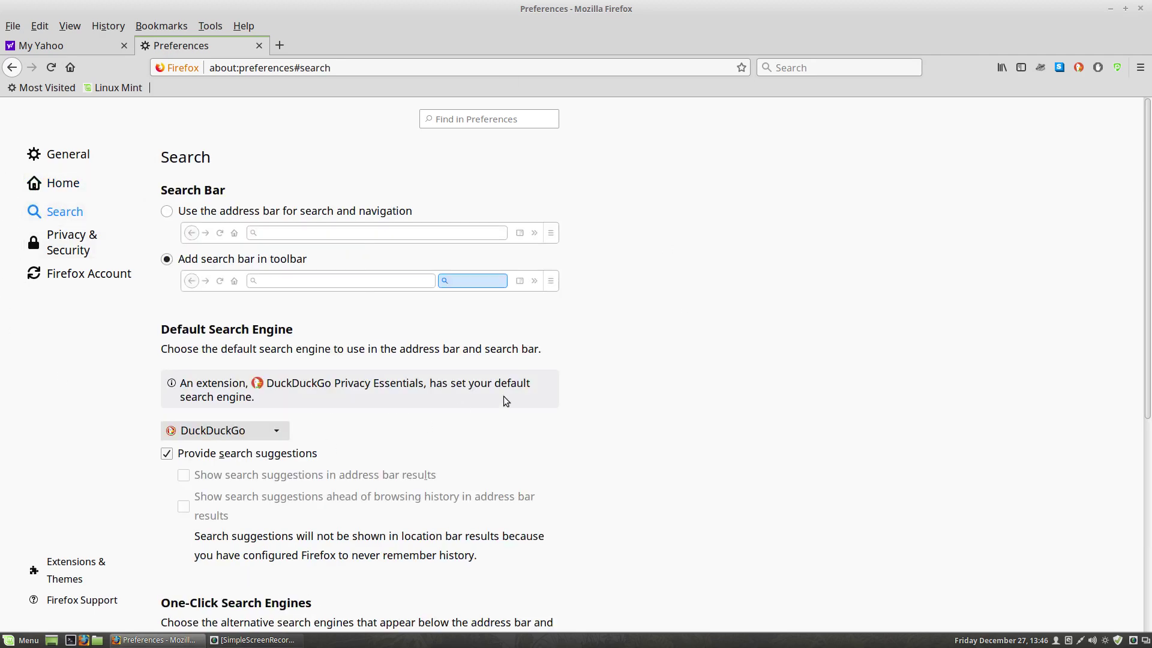
pyautogui.scroll(-1, 188, 514)
pyautogui.scroll(-3, 180, 480)
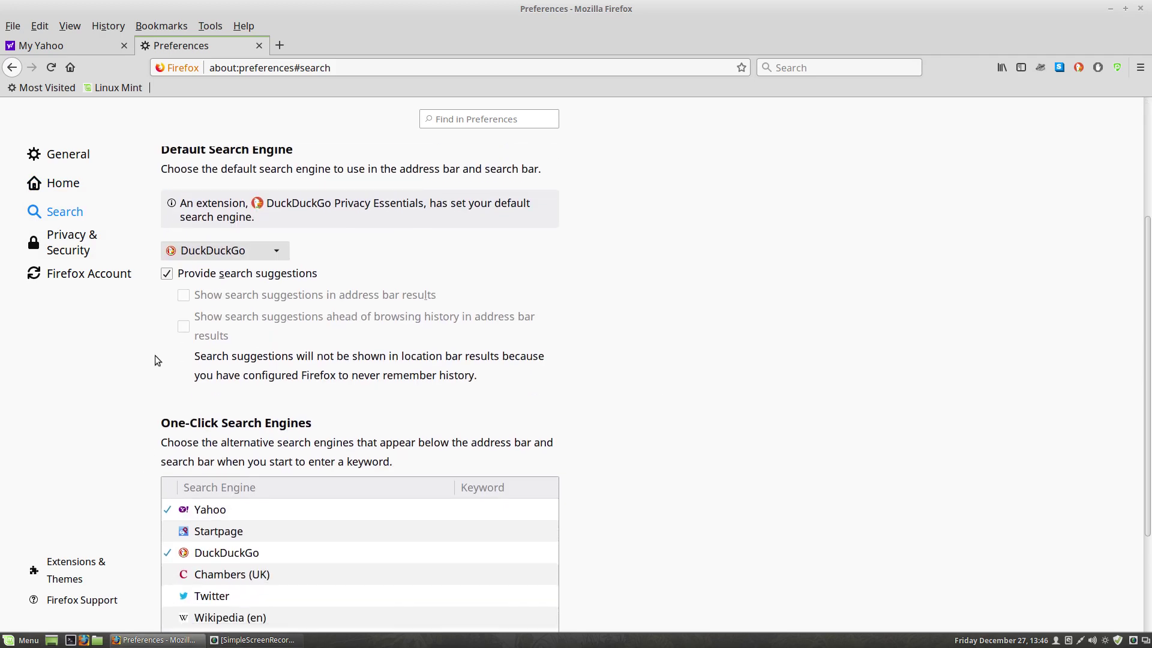
pyautogui.scroll(-2, 472, 410)
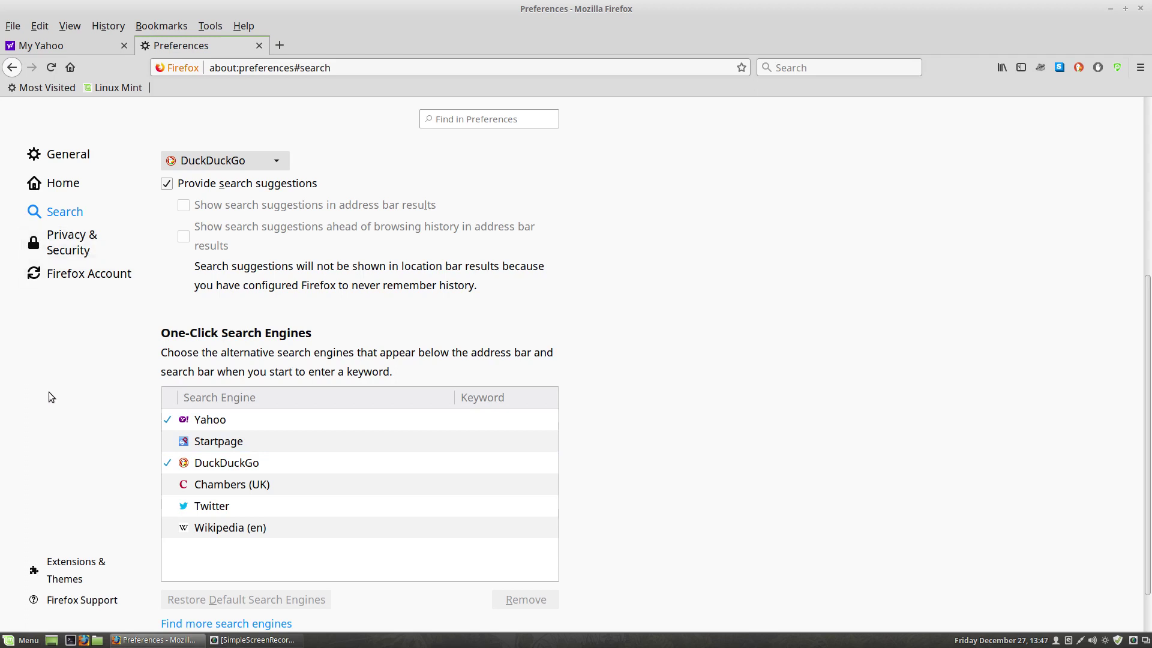
pyautogui.scroll(-2, 720, 333)
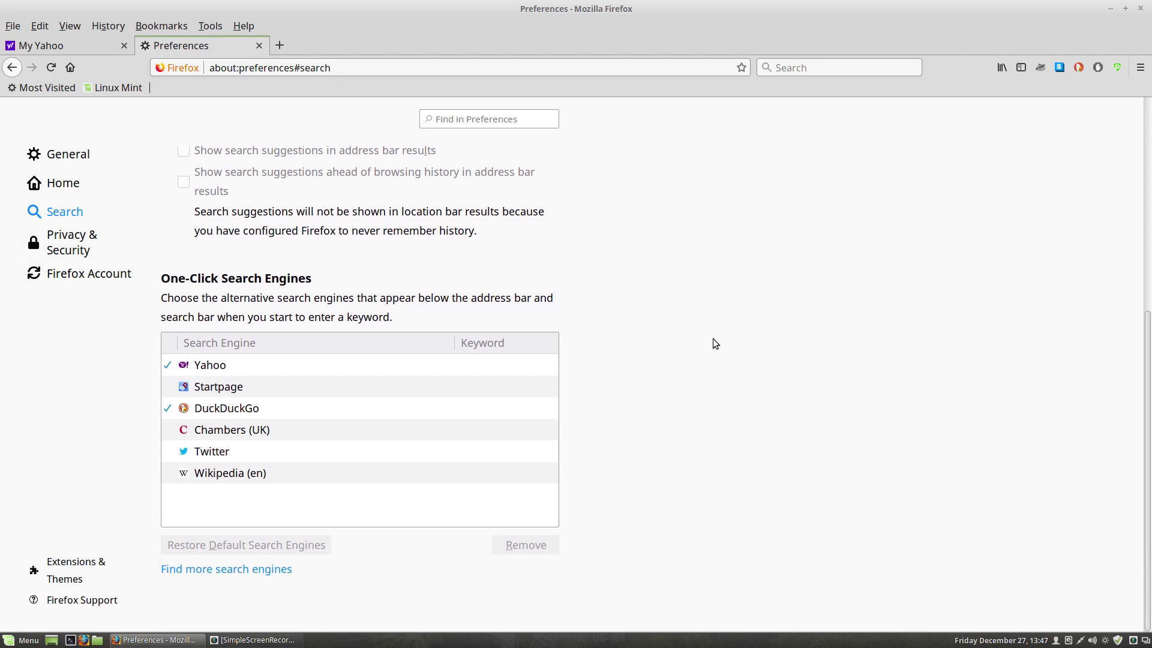
# Review the Privacy & Security and Firefox Account preferences, including cookies, logins, history and sync settings, and close Preferences
pyautogui.click(62, 252)
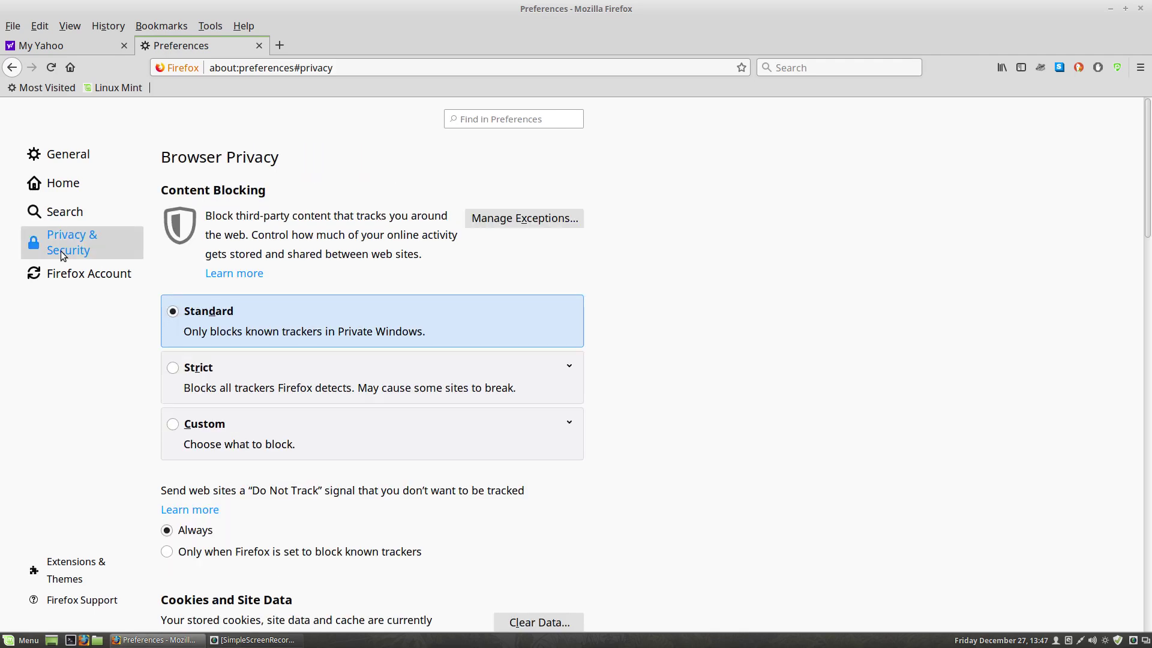
pyautogui.scroll(-1, 686, 341)
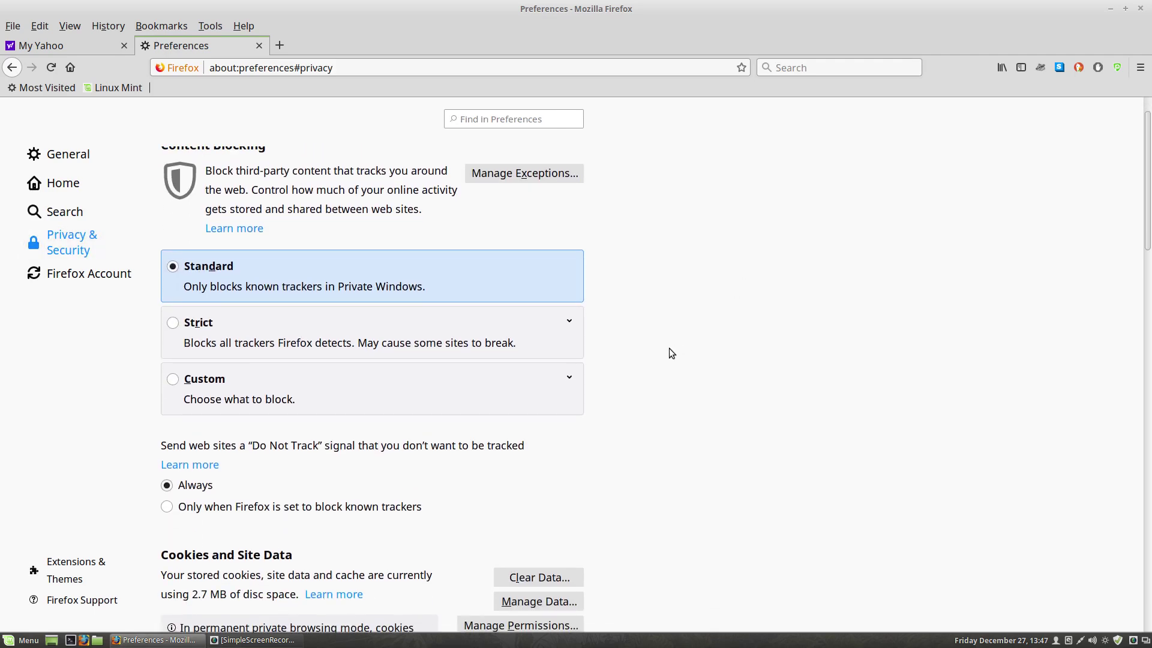
pyautogui.scroll(-10, 690, 346)
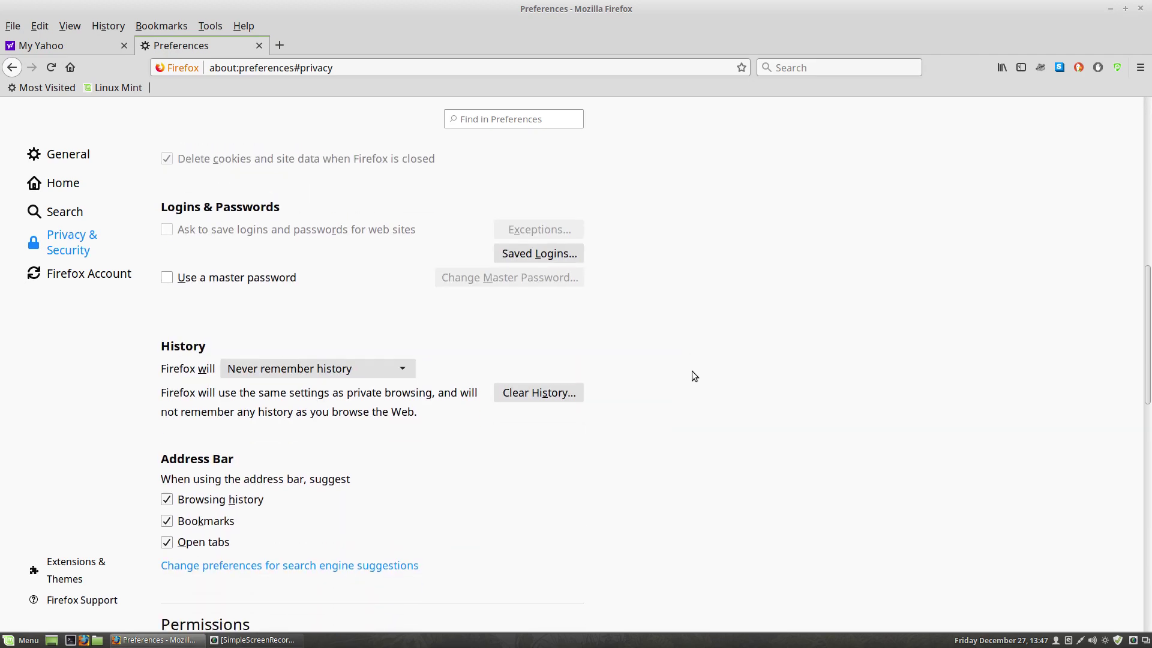
pyautogui.scroll(3, 693, 371)
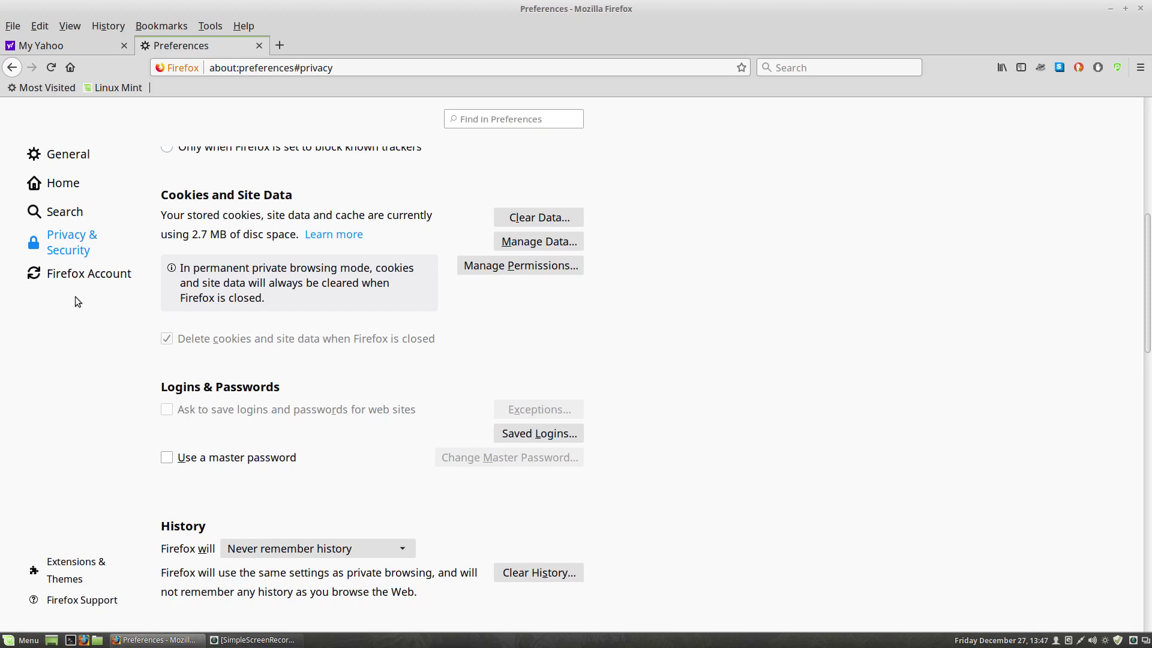
pyautogui.click(51, 276)
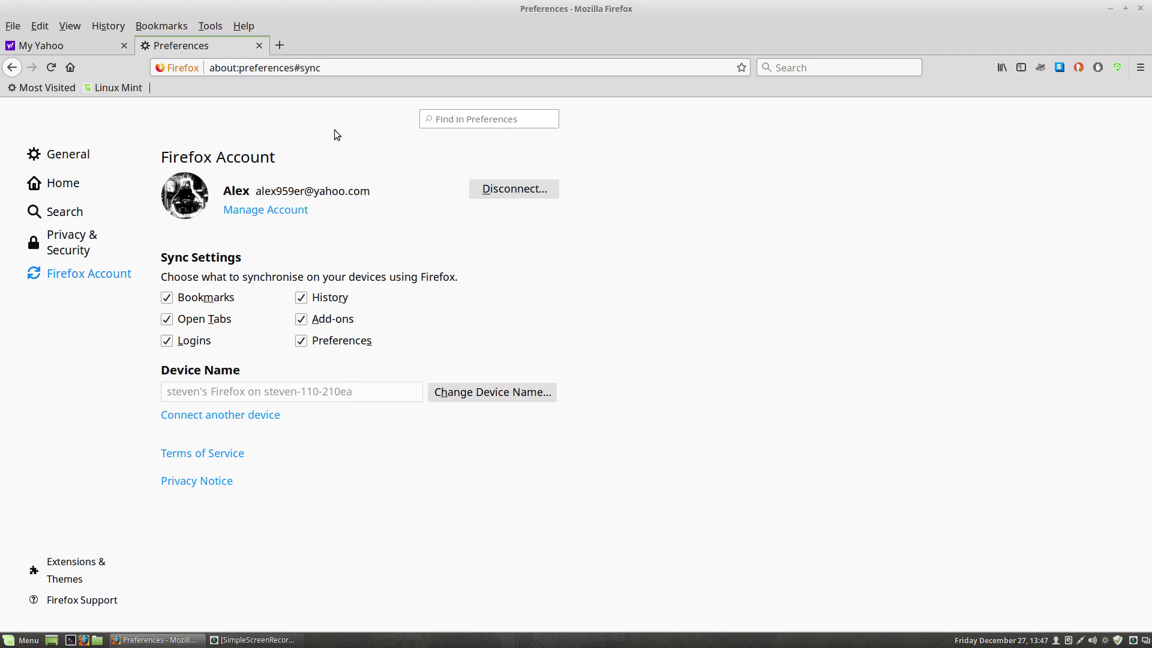
pyautogui.click(259, 45)
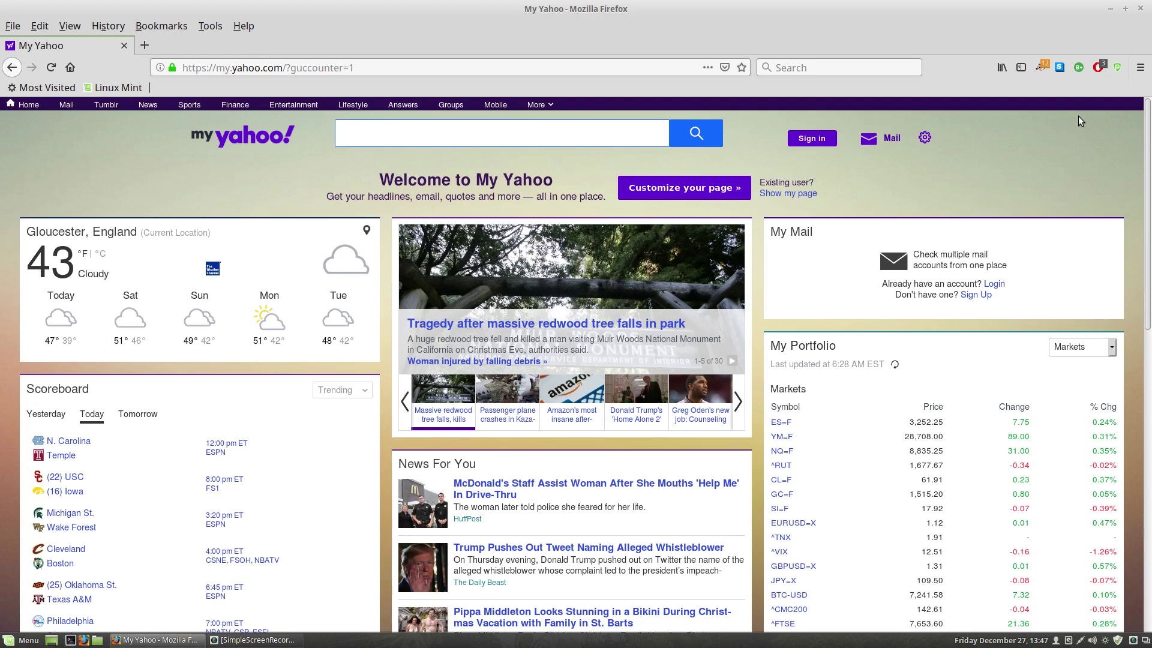
# Open the Add-ons Manager and examine the recommended add-ons and the installed extensions
pyautogui.click(1142, 67)
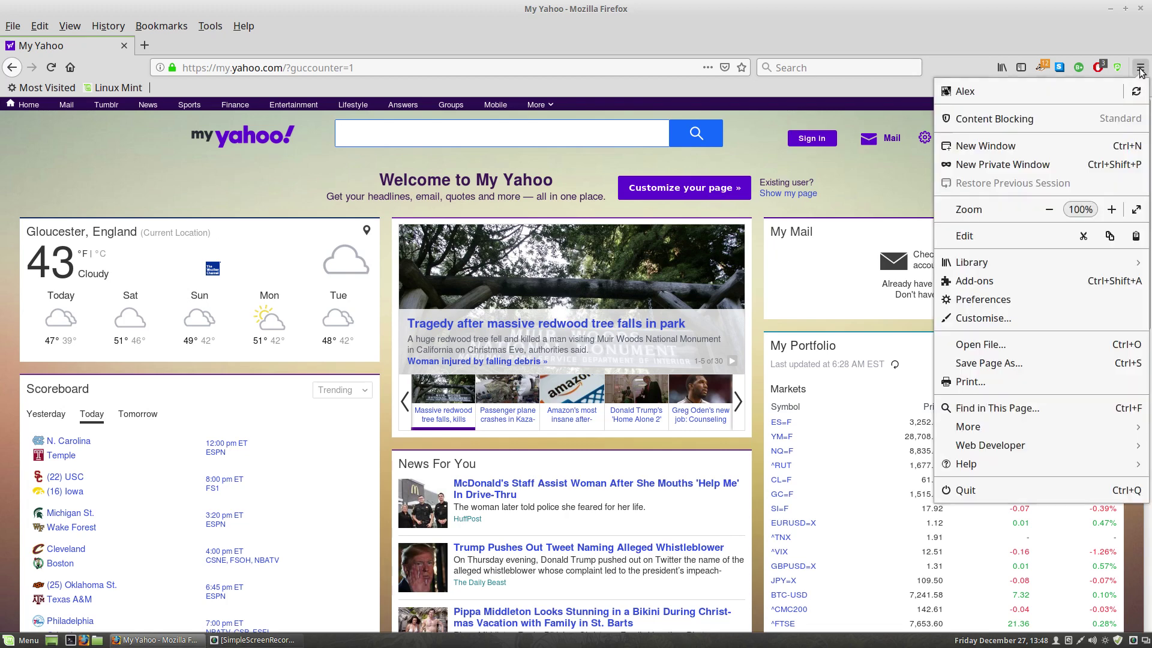
pyautogui.click(975, 281)
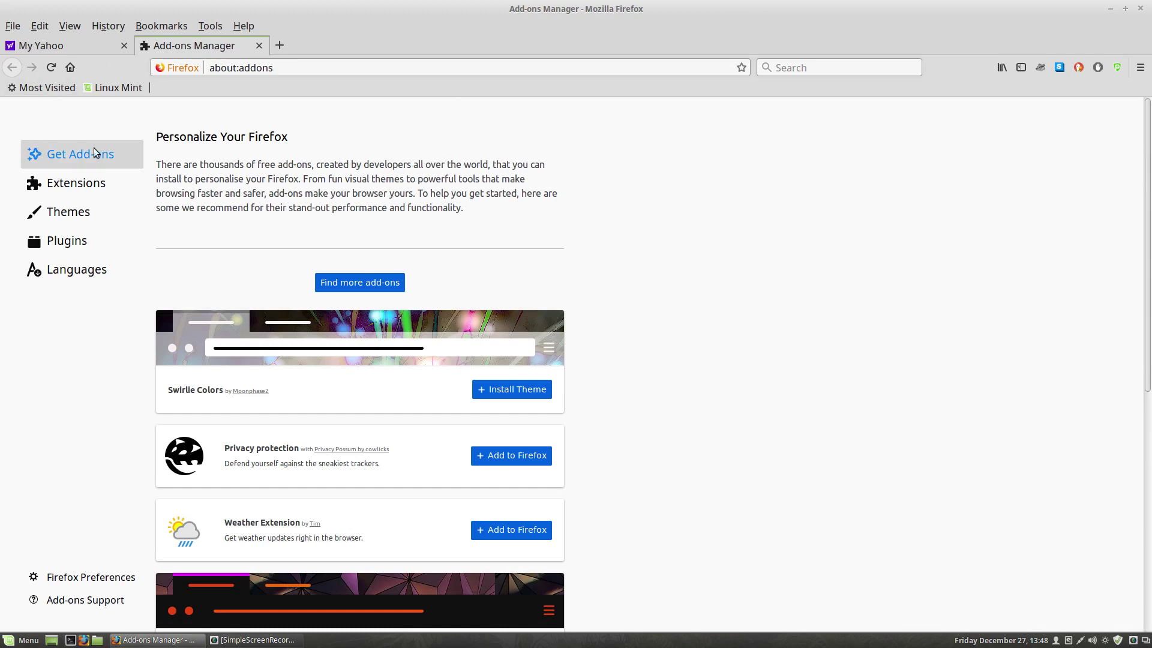
pyautogui.scroll(-3, 717, 351)
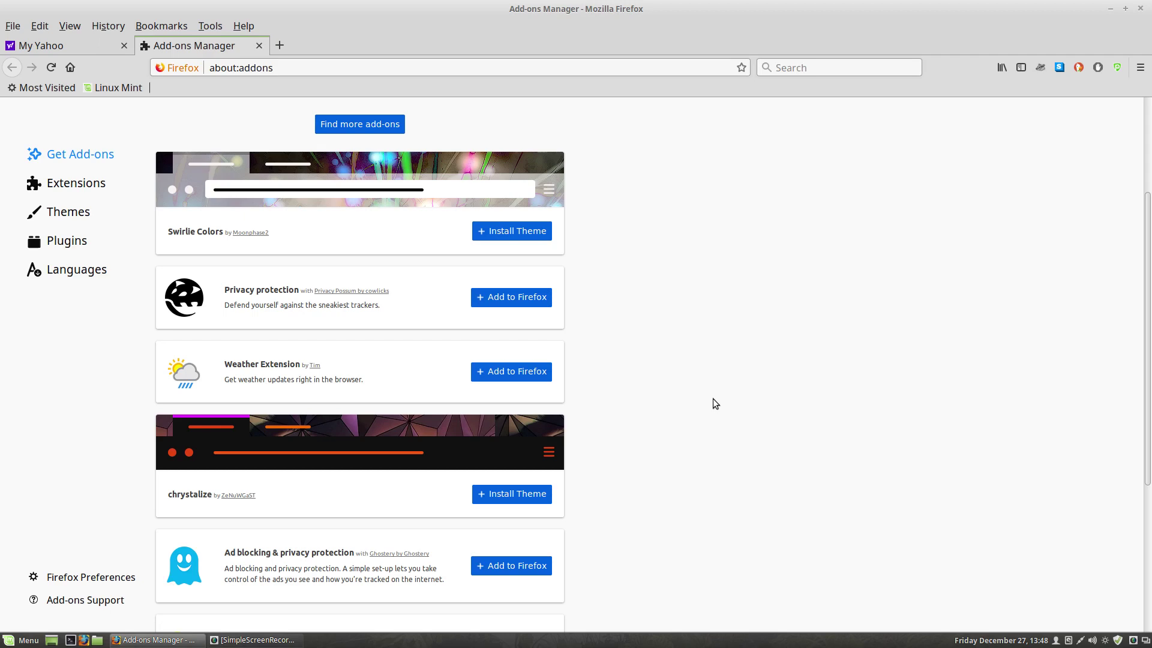
pyautogui.scroll(5, 713, 399)
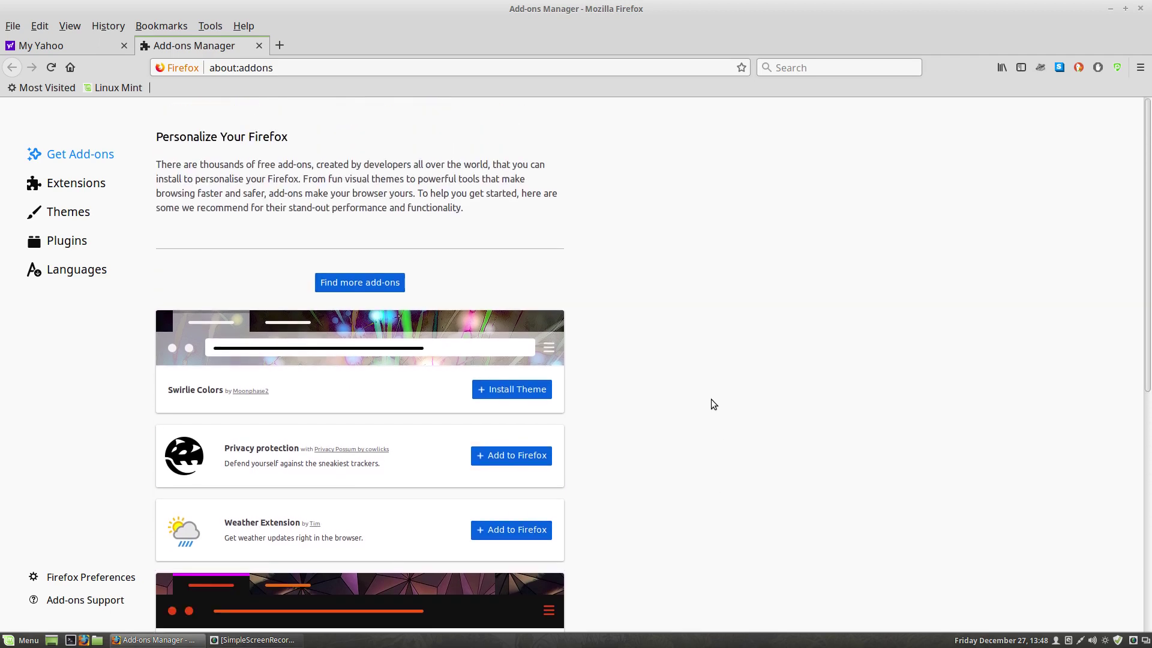
pyautogui.click(66, 185)
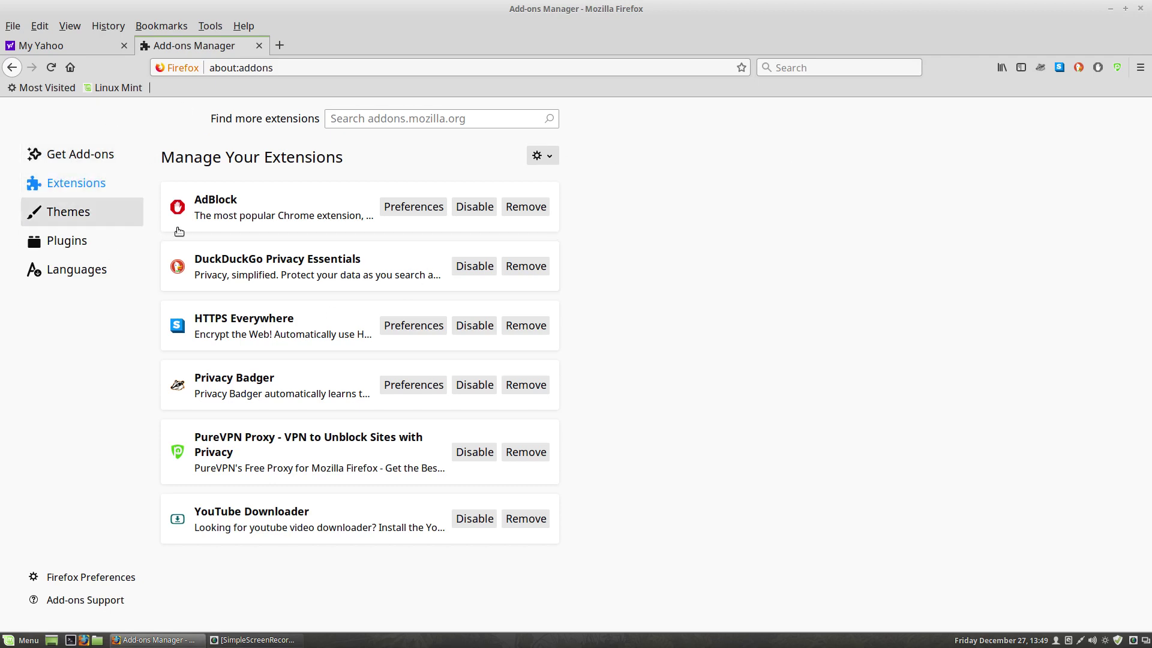
# Search the Firefox add-ons site for "vpn", view the Free VPN extension page and close the site
pyautogui.click(81, 154)
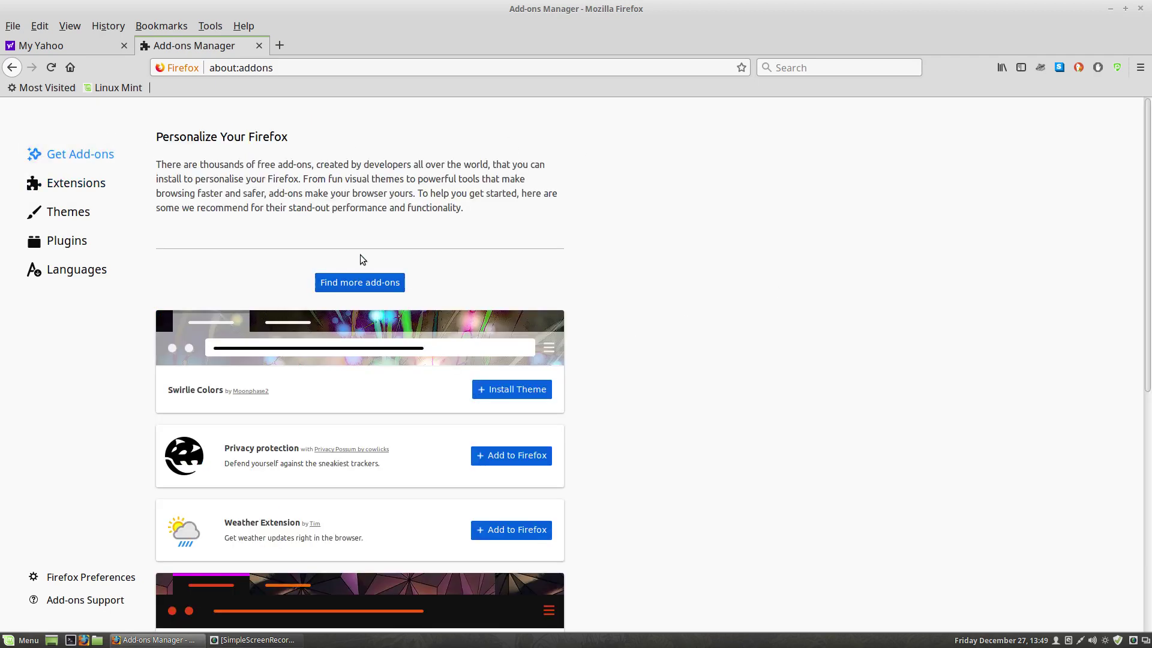
pyautogui.click(360, 283)
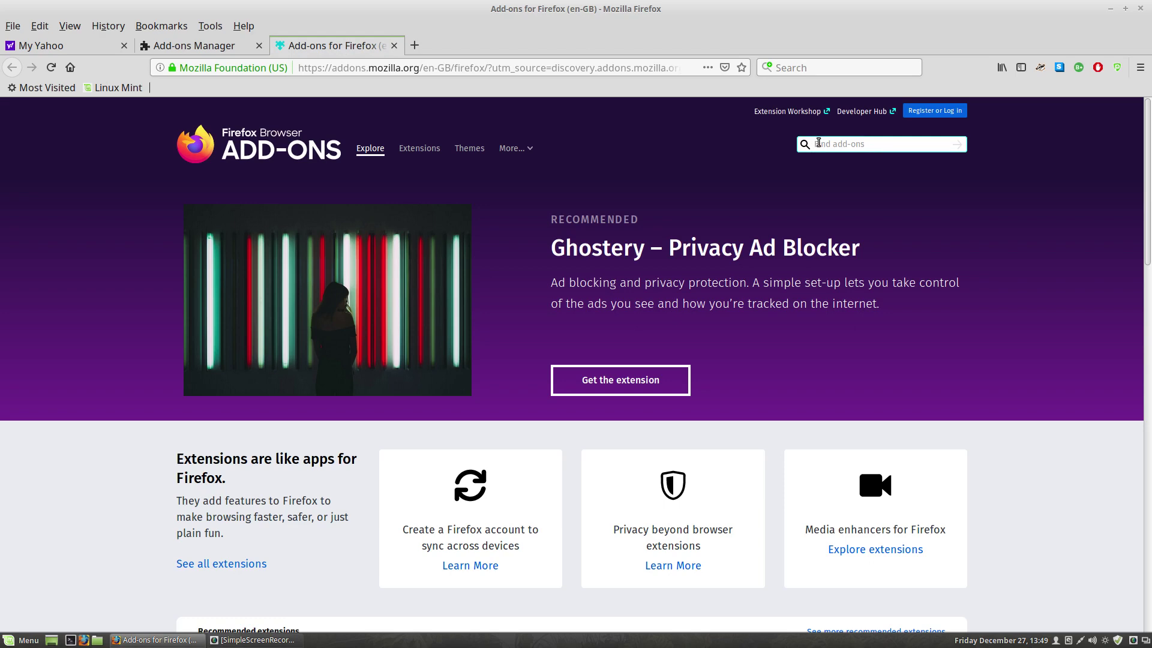
pyautogui.click(819, 143)
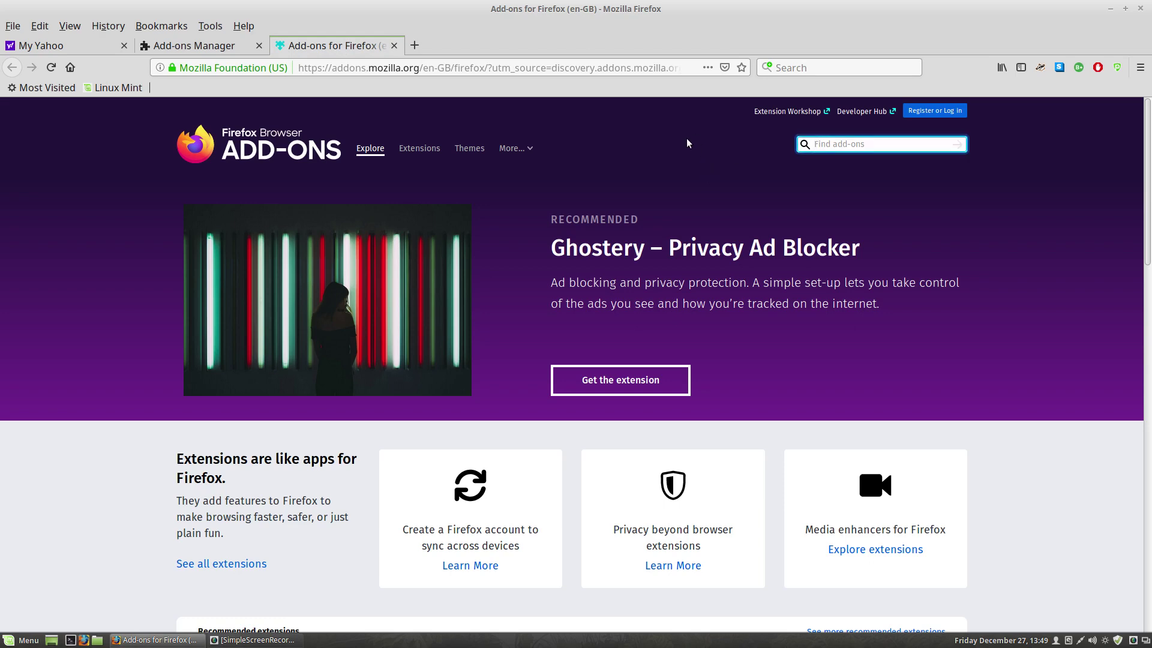
pyautogui.write('vpn')
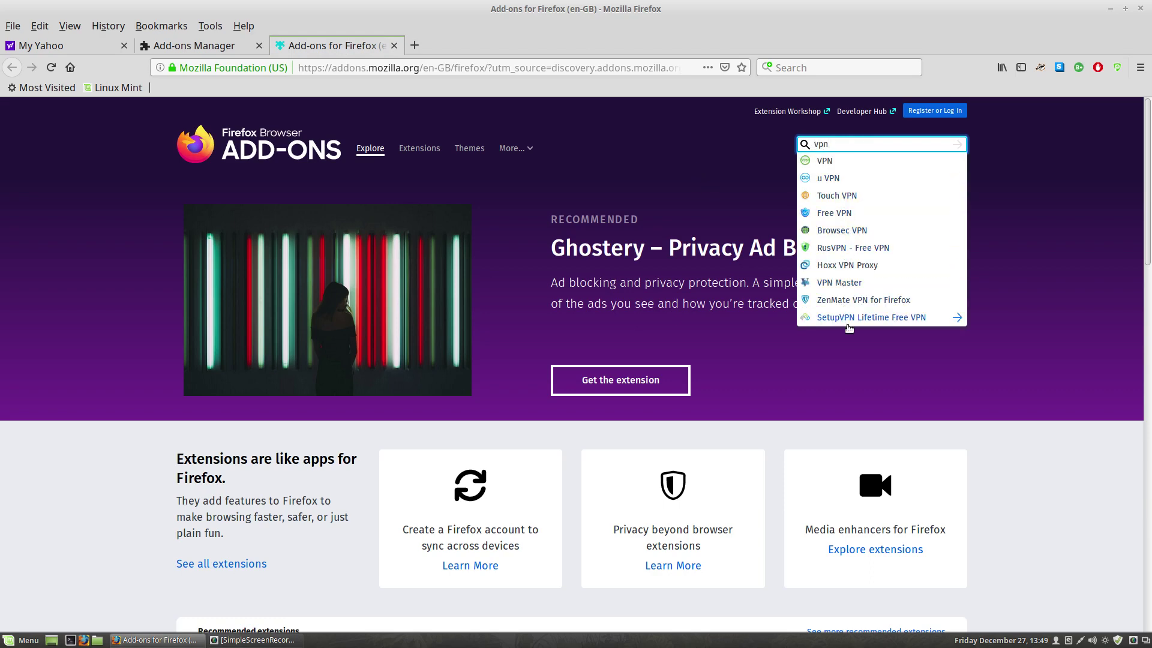
pyautogui.click(837, 214)
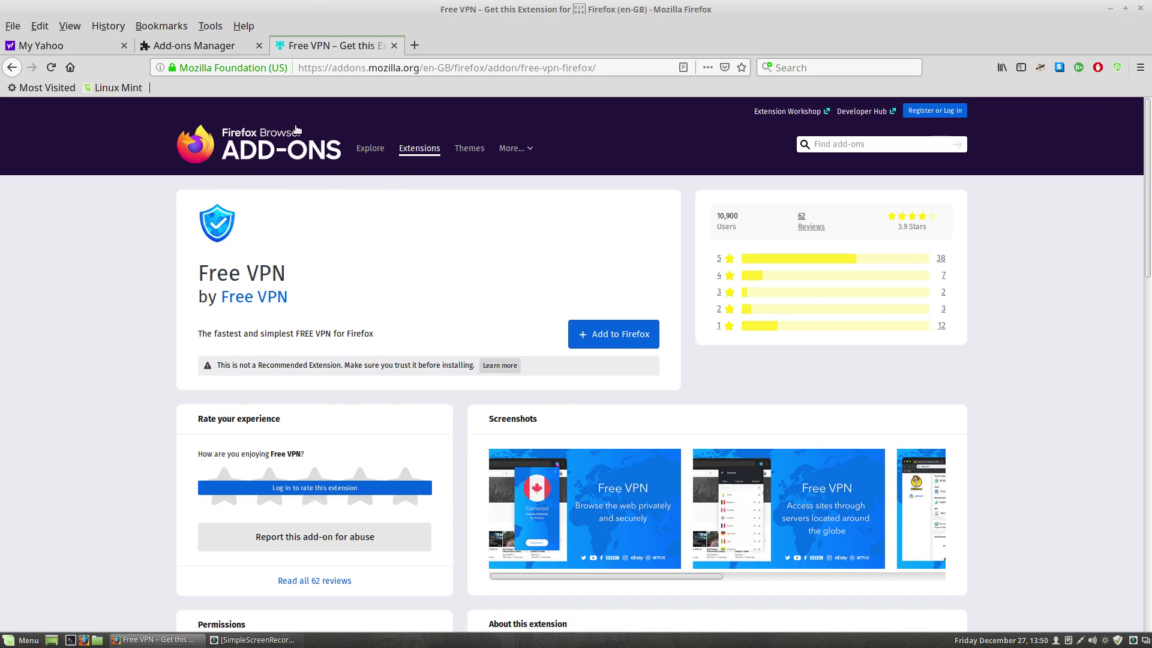
pyautogui.click(394, 46)
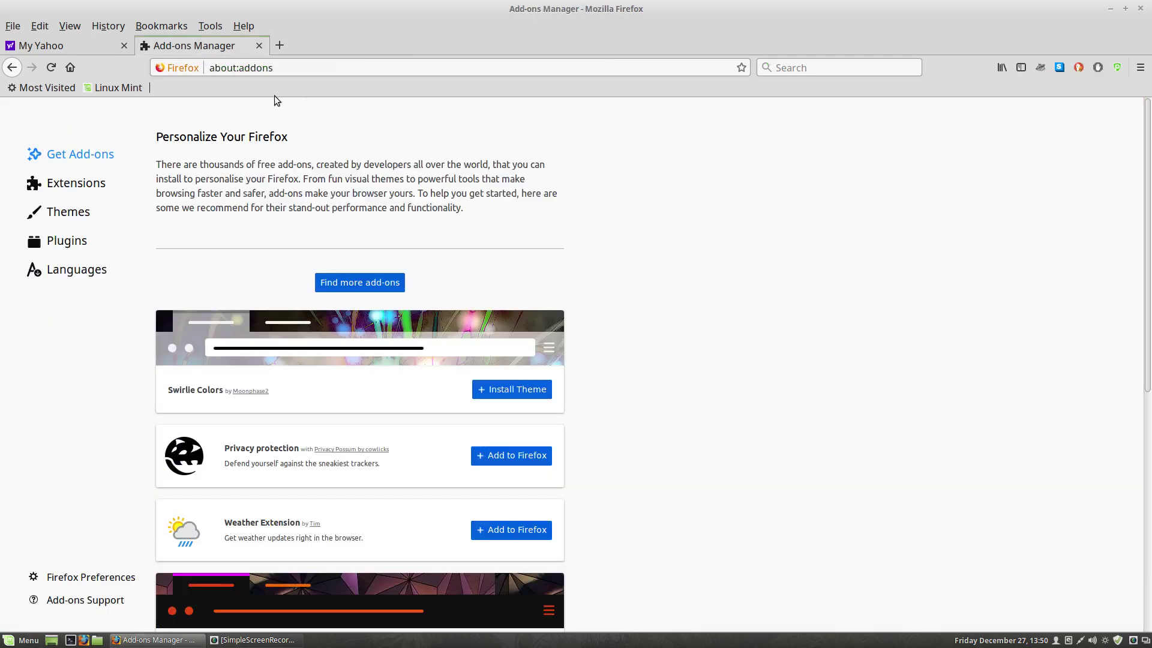
# Close the Add-ons Manager and inspect the browser's Library list and Privacy Badger's tracker list for the My Yahoo page
pyautogui.click(258, 46)
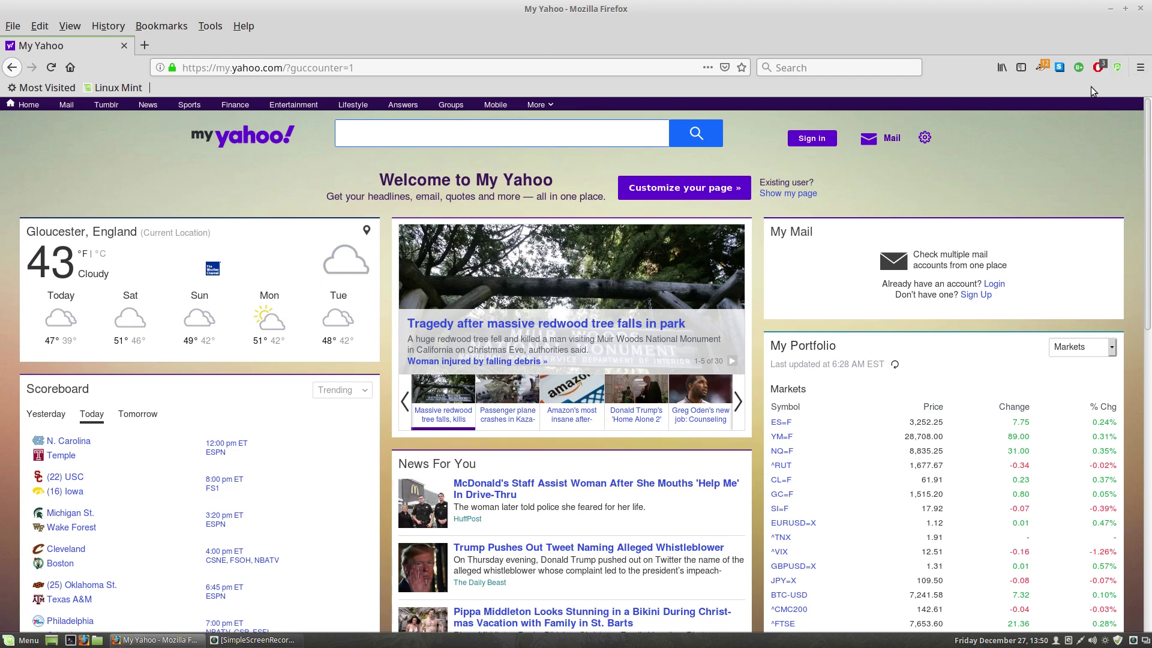
pyautogui.click(1003, 68)
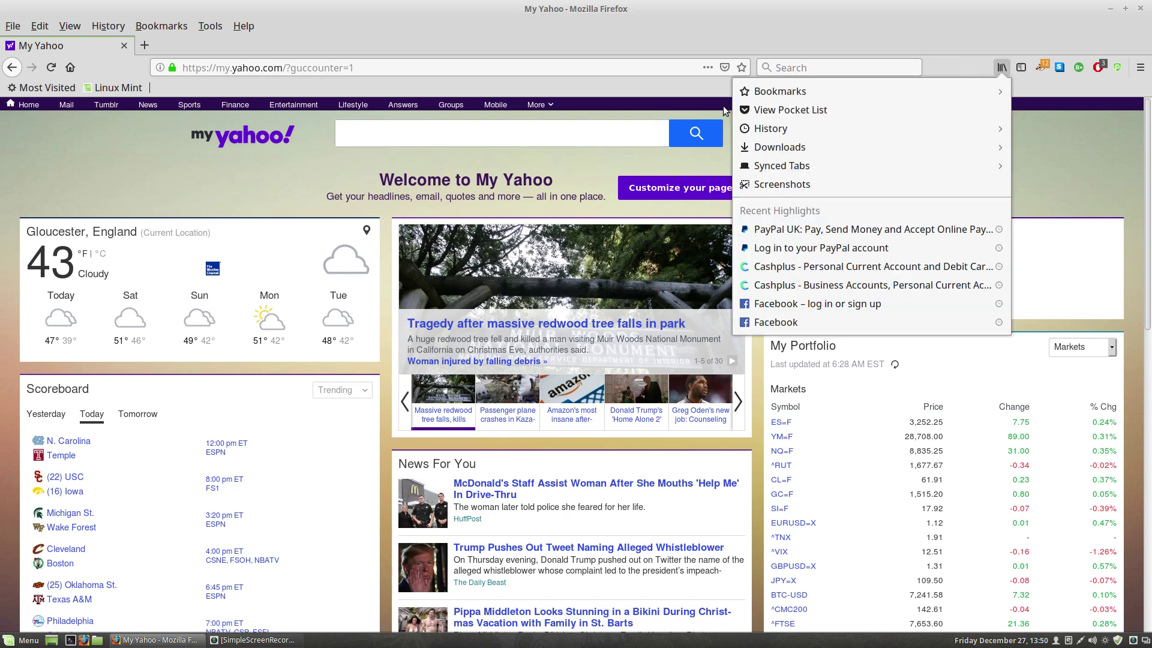
pyautogui.click(955, 26)
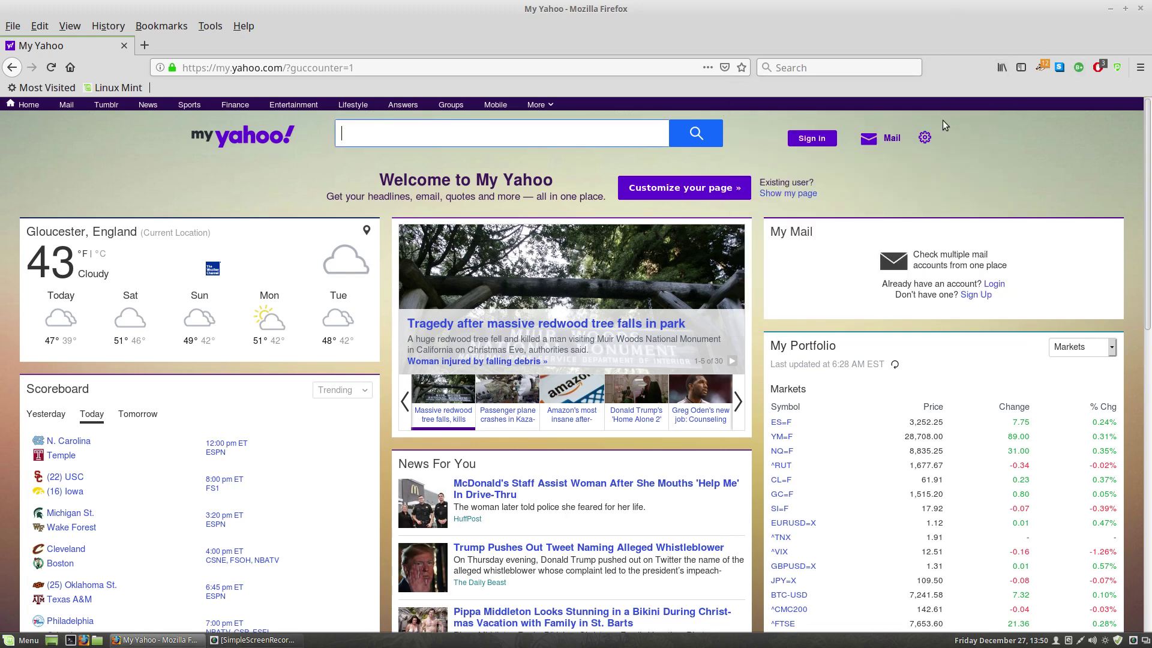
pyautogui.click(1047, 70)
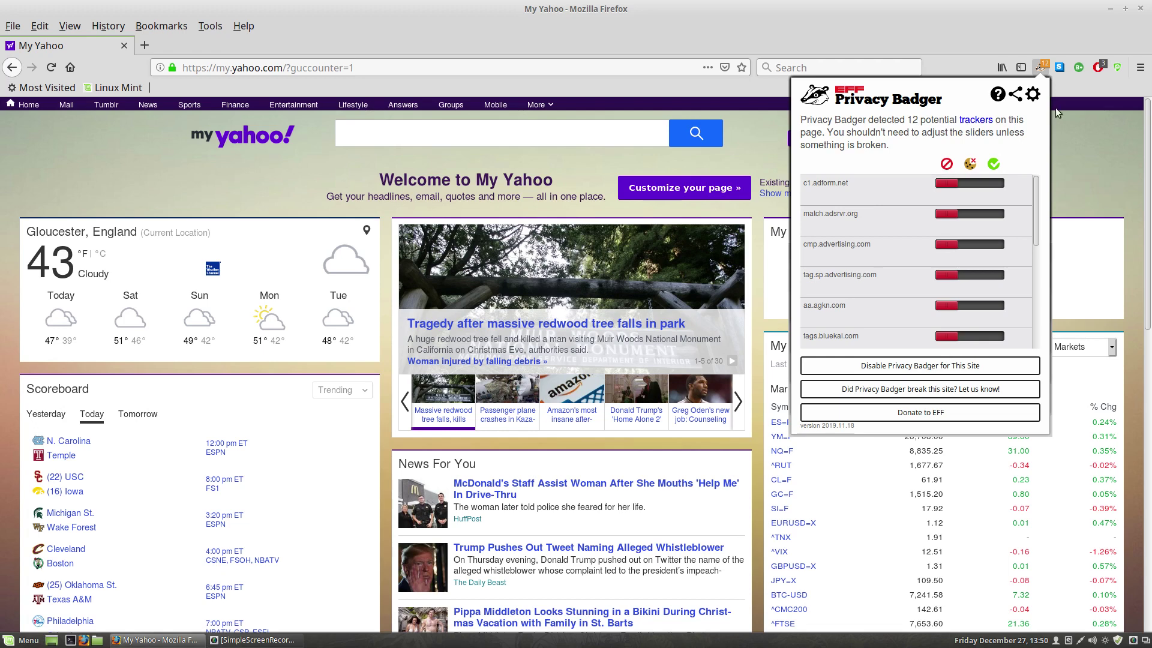
pyautogui.click(1111, 169)
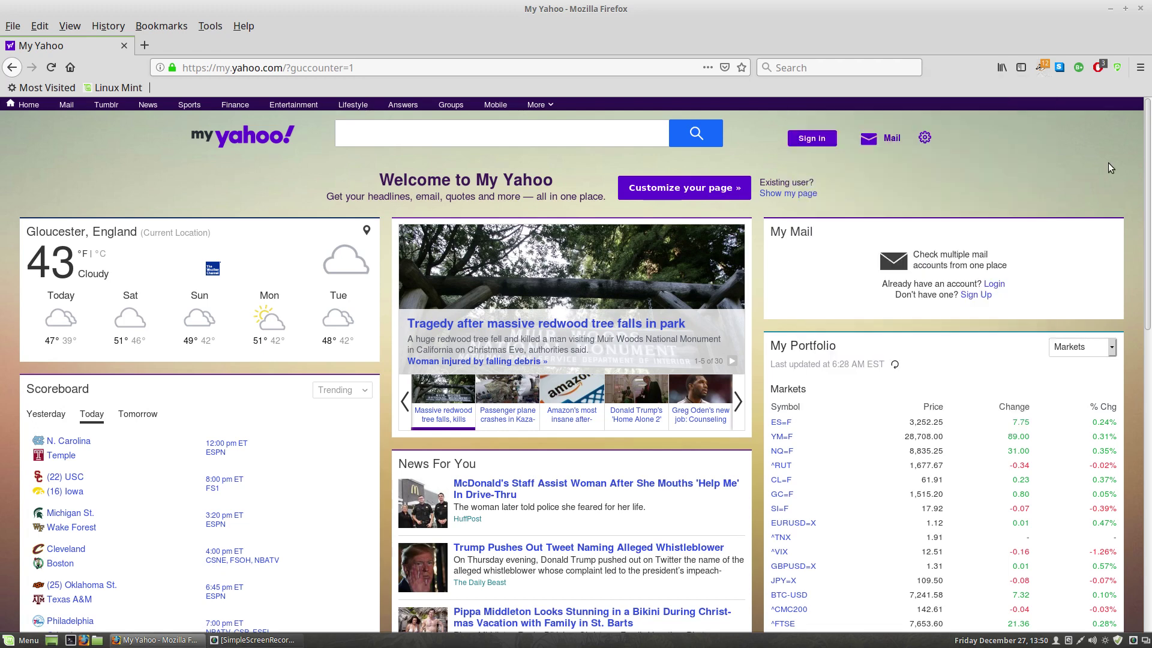
pyautogui.click(1060, 68)
# Visit YouTube from the recent bookmarks in the Library and return to the My Yahoo page
pyautogui.click(1002, 67)
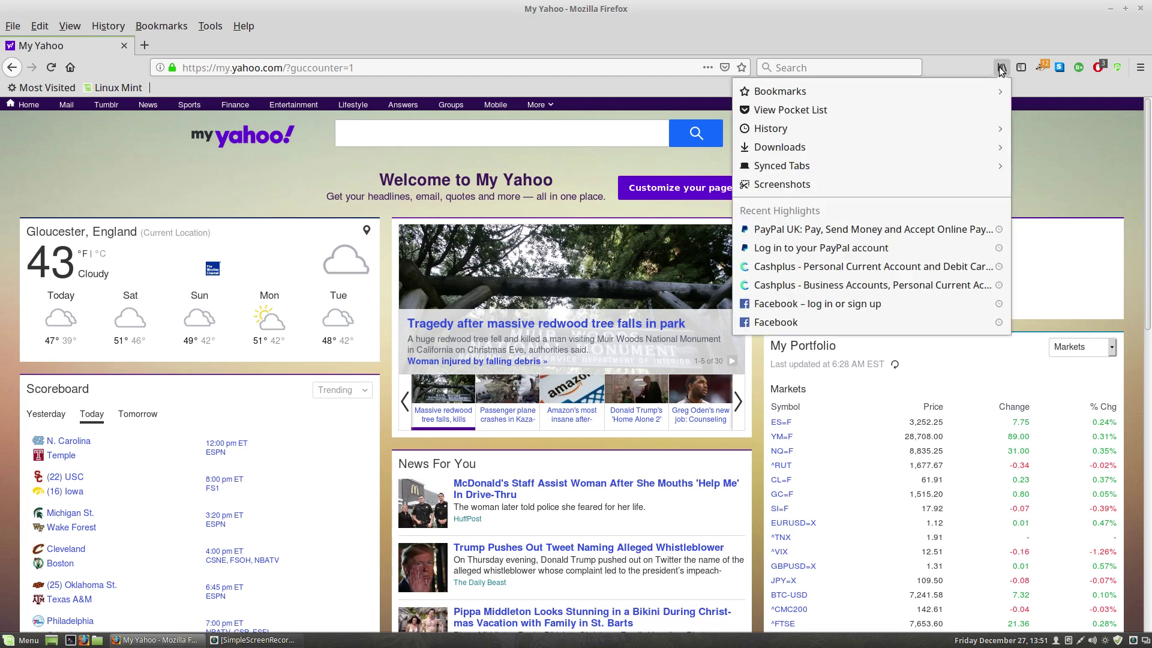
pyautogui.click(795, 92)
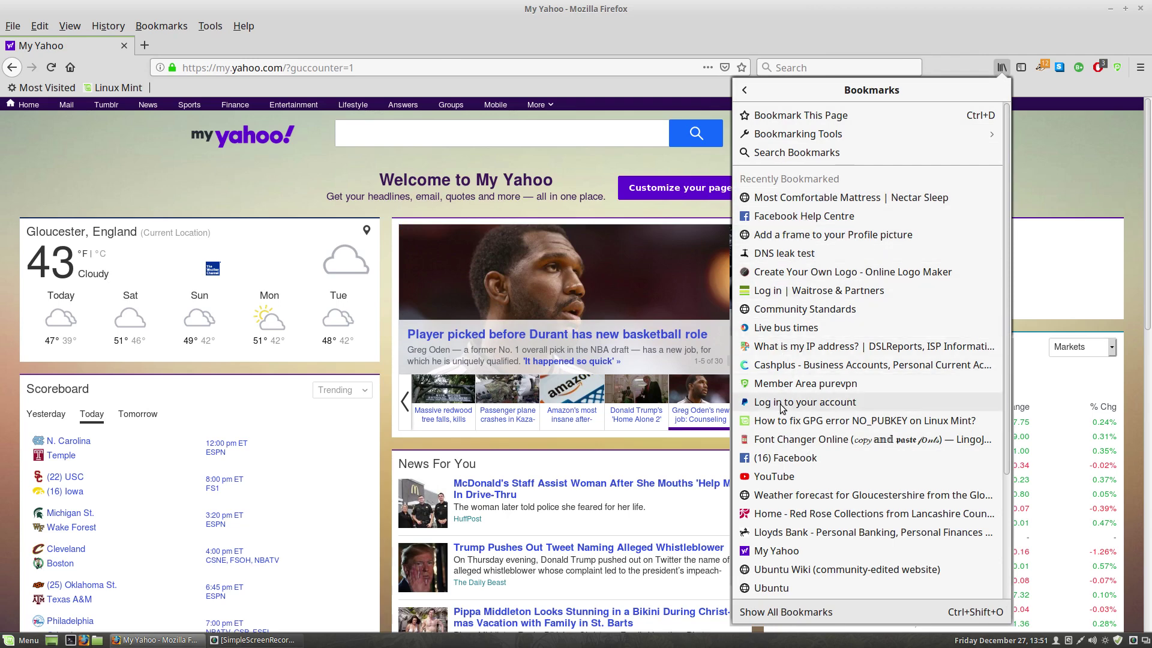
pyautogui.click(774, 477)
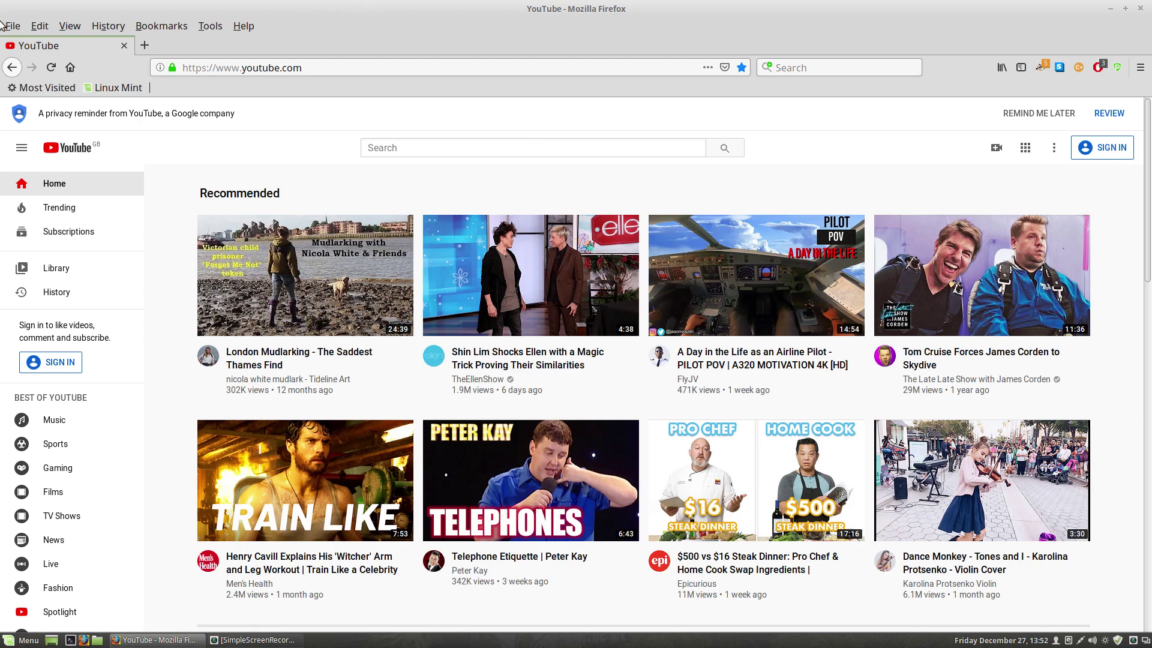
pyautogui.click(12, 68)
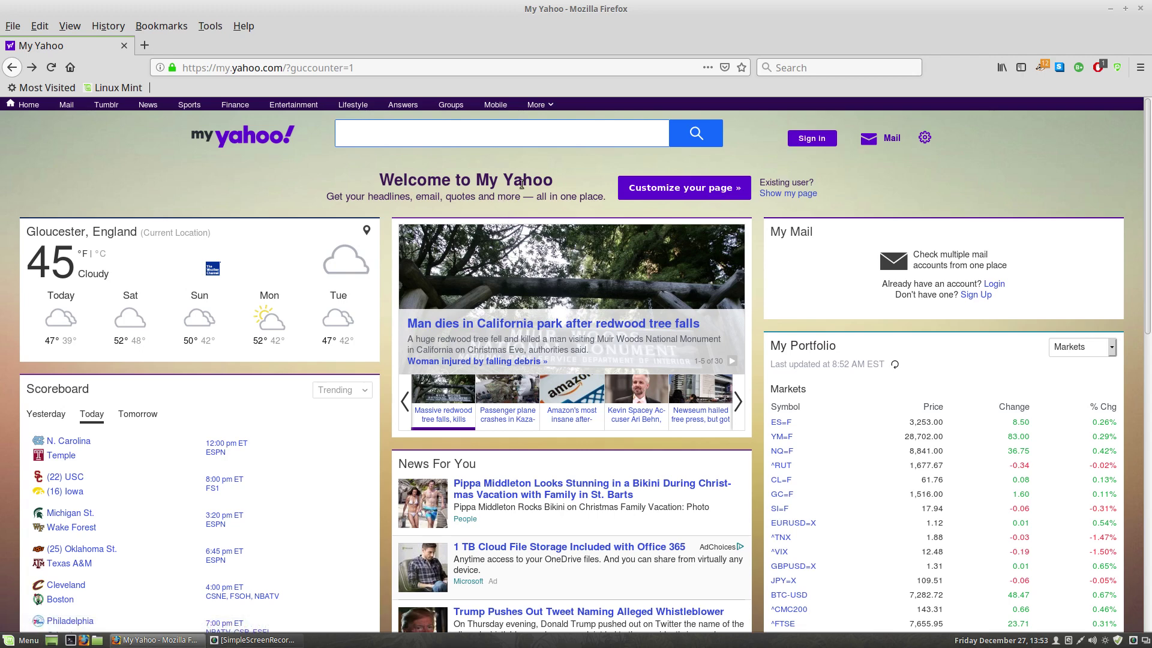
pyautogui.click(530, 144)
# Review the search bar and default search engine settings in the Search preferences and close Preferences
pyautogui.click(1142, 68)
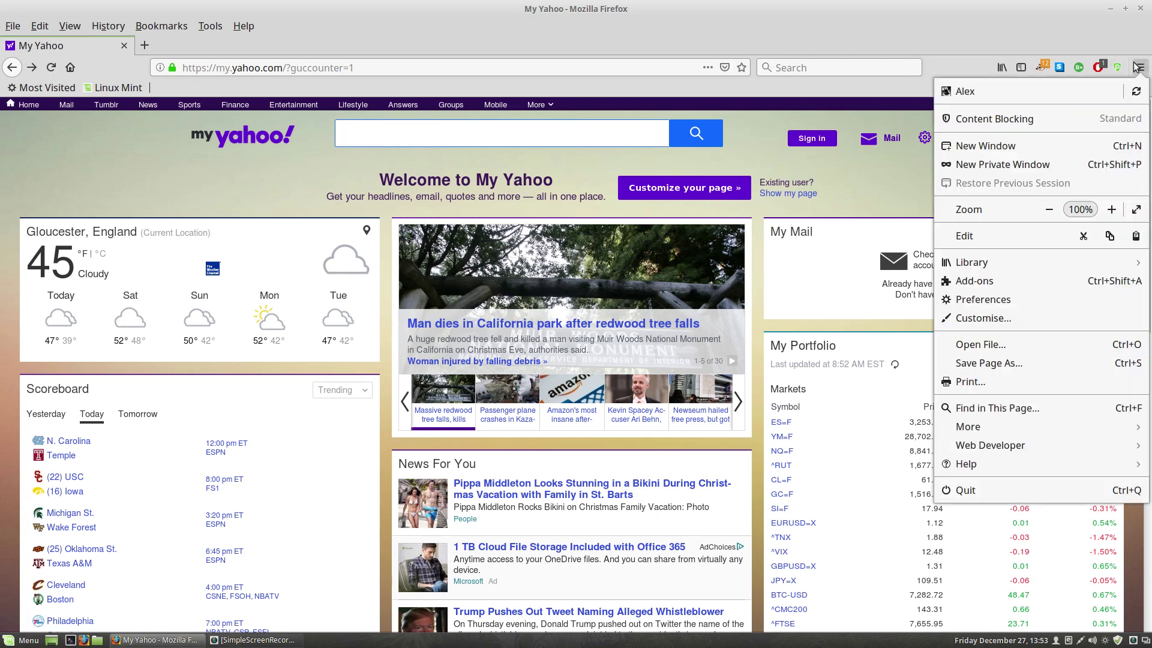
pyautogui.click(987, 299)
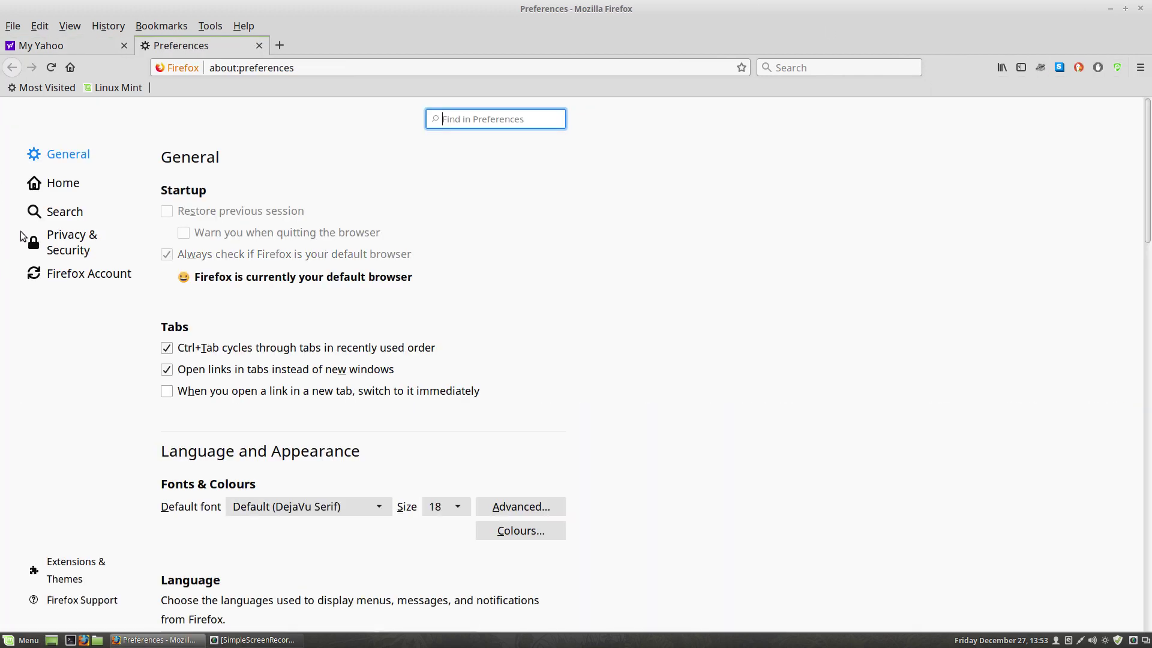
pyautogui.click(49, 216)
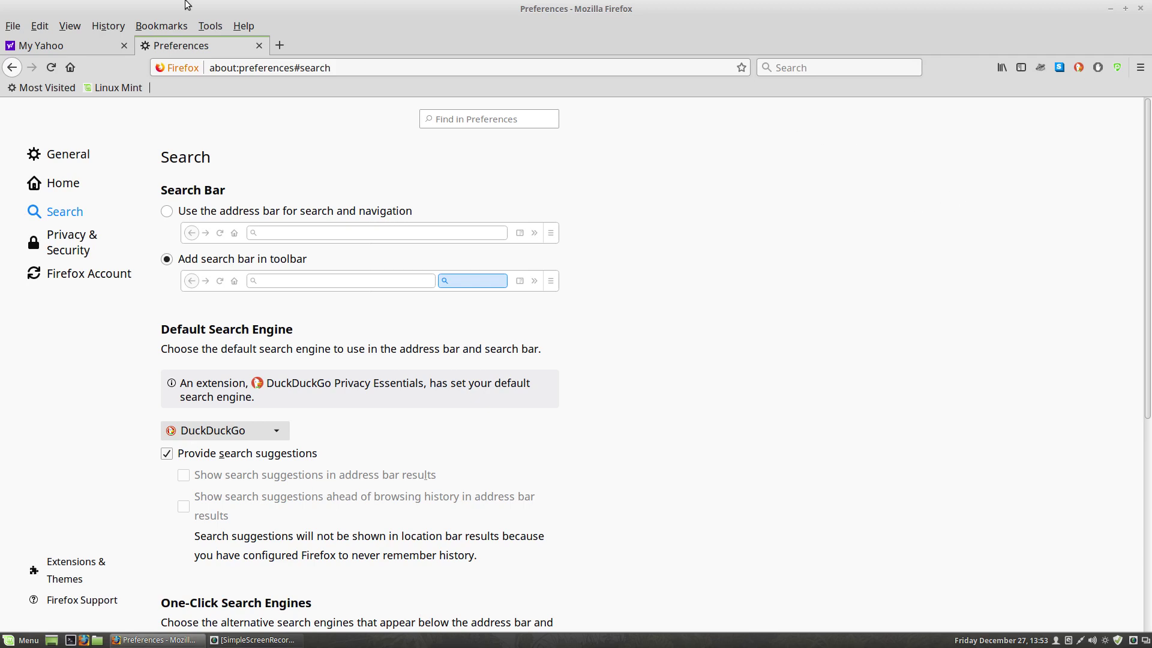
pyautogui.click(259, 46)
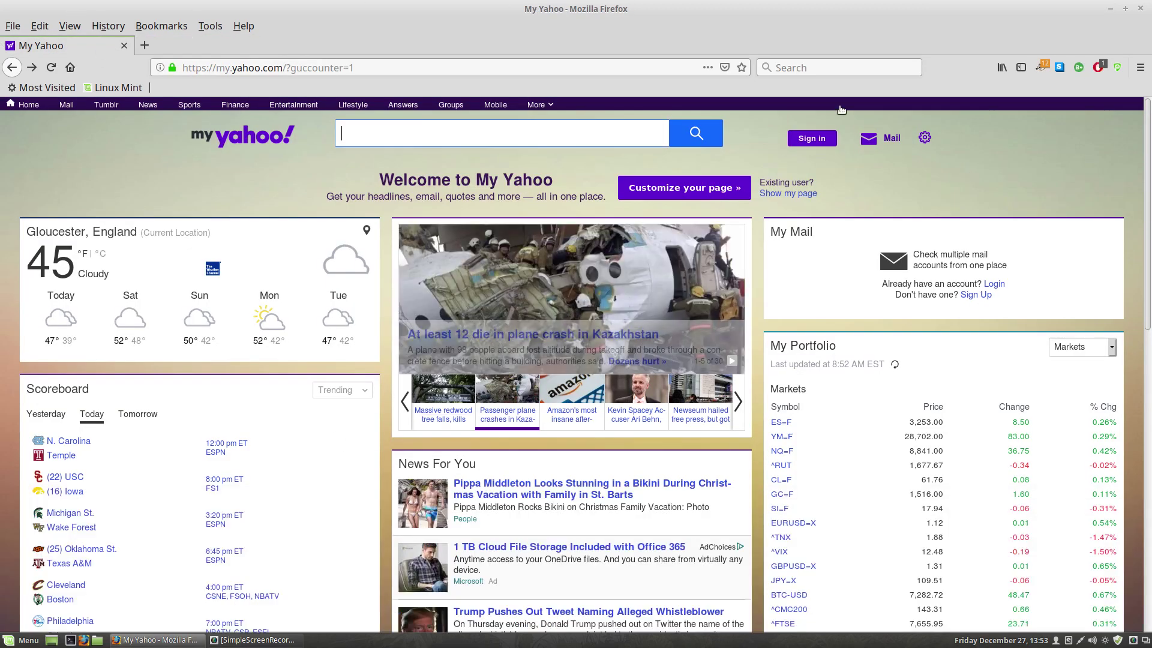
# View the DuckDuckGo home page through the browser's search bar and go back to My Yahoo
pyautogui.click(773, 67)
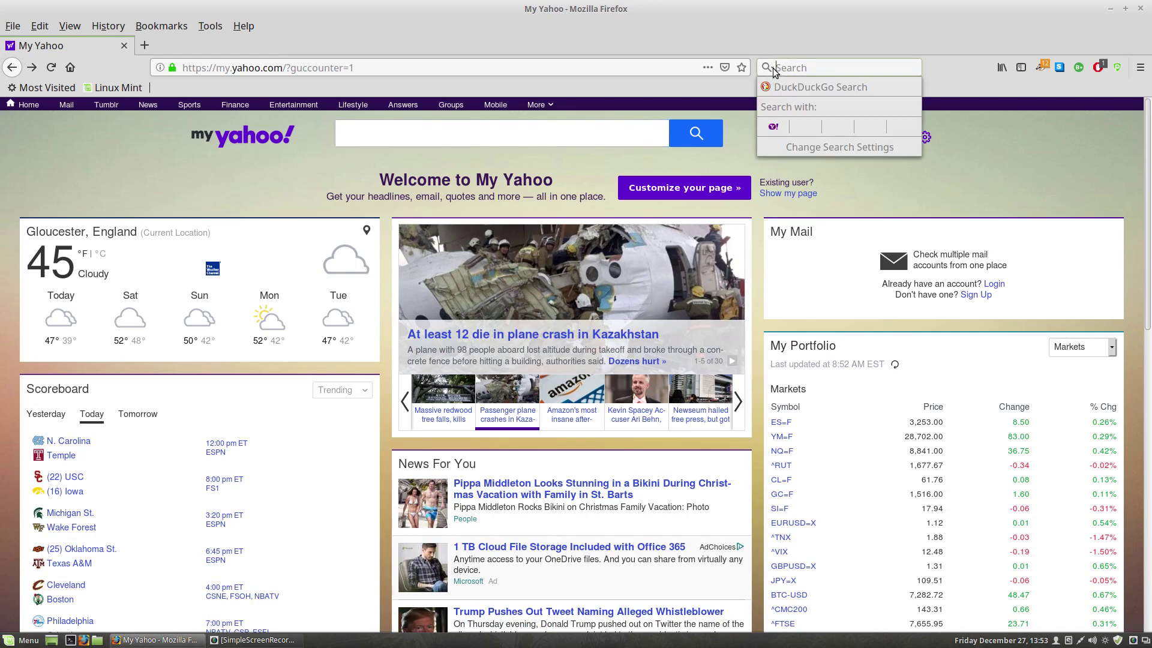
pyautogui.click(840, 88)
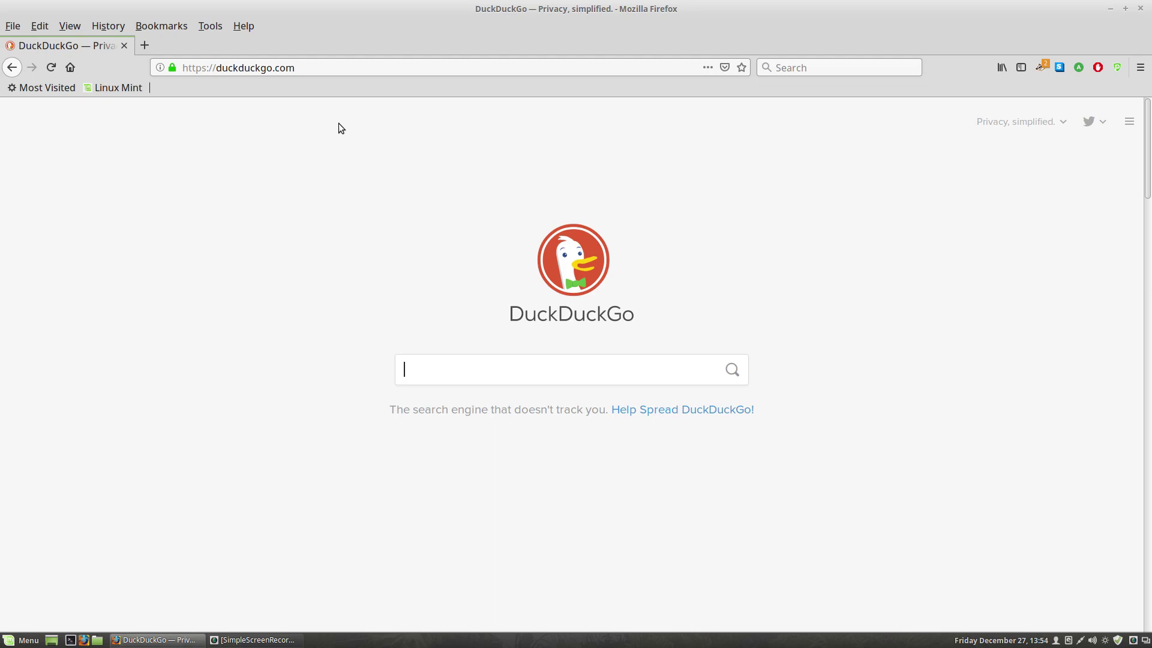
pyautogui.click(13, 66)
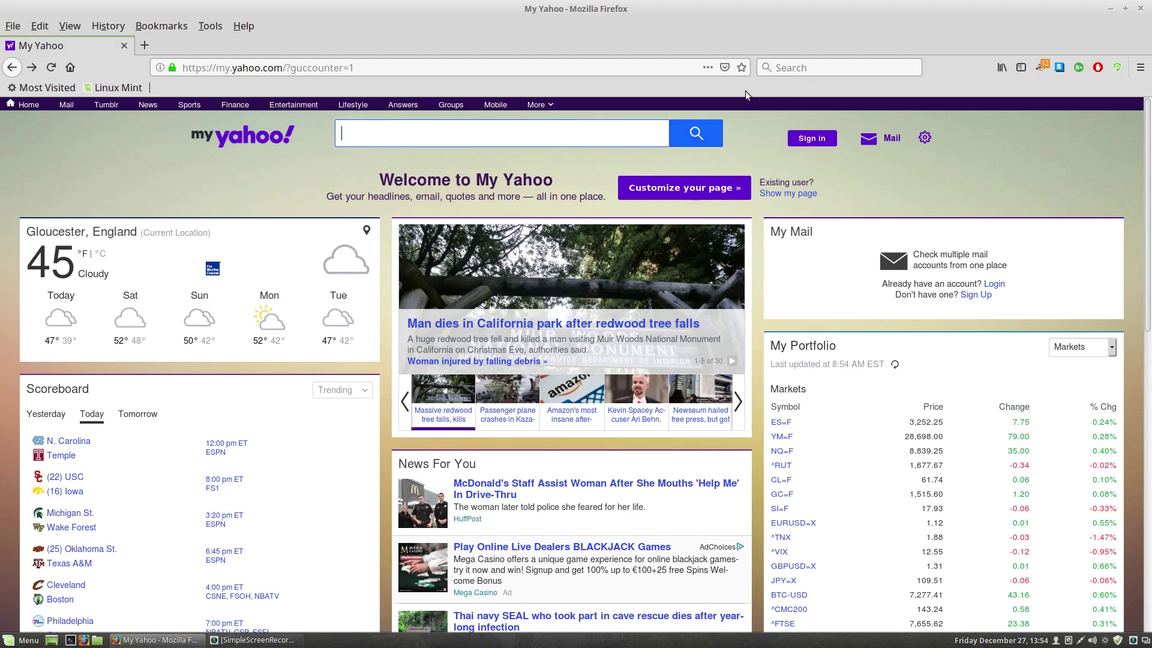
# Open DuckDuckGo from the search bar and search the web for "Linux 17.3 iso download"
pyautogui.click(772, 67)
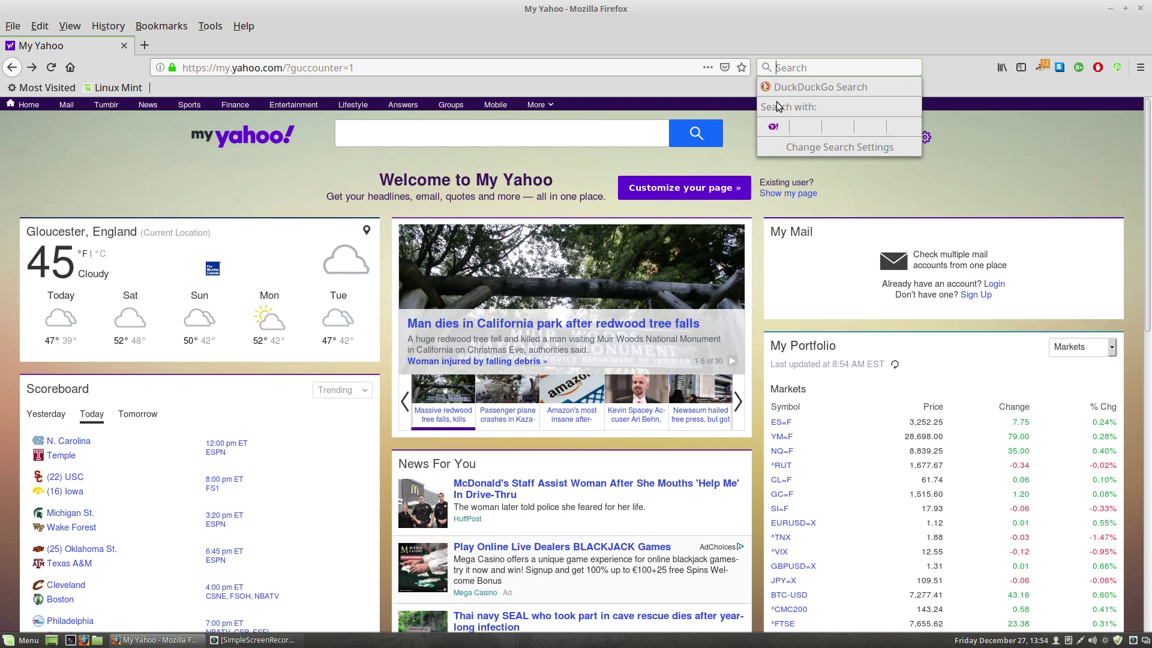
pyautogui.click(787, 88)
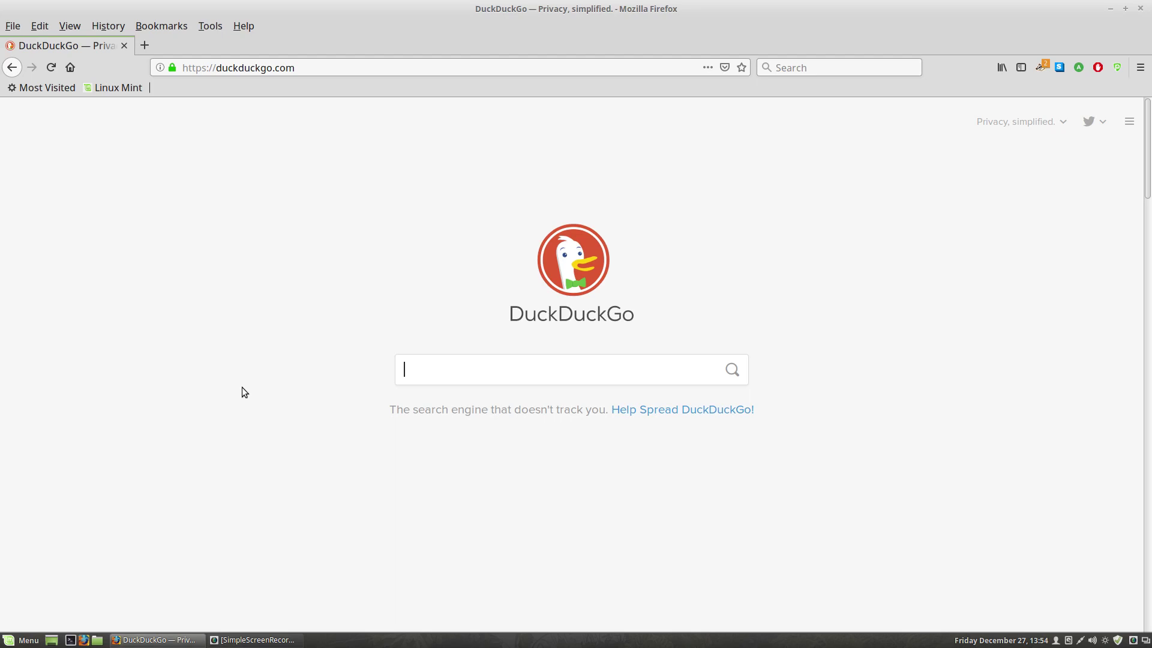
pyautogui.write('Lin')
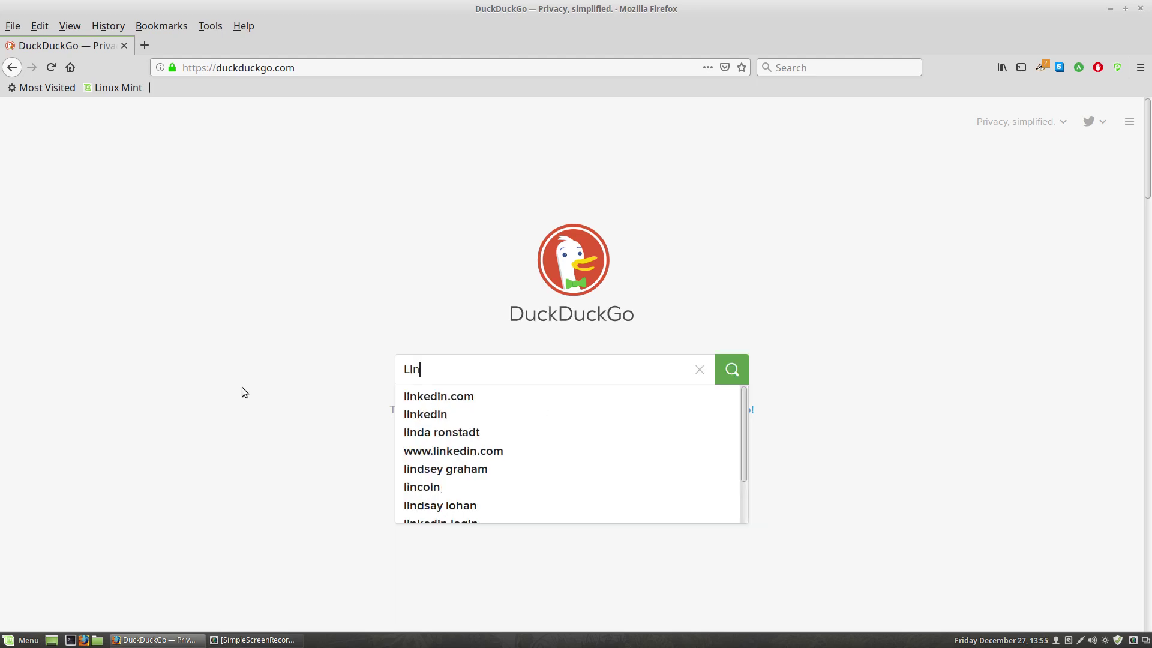
pyautogui.write('ux')
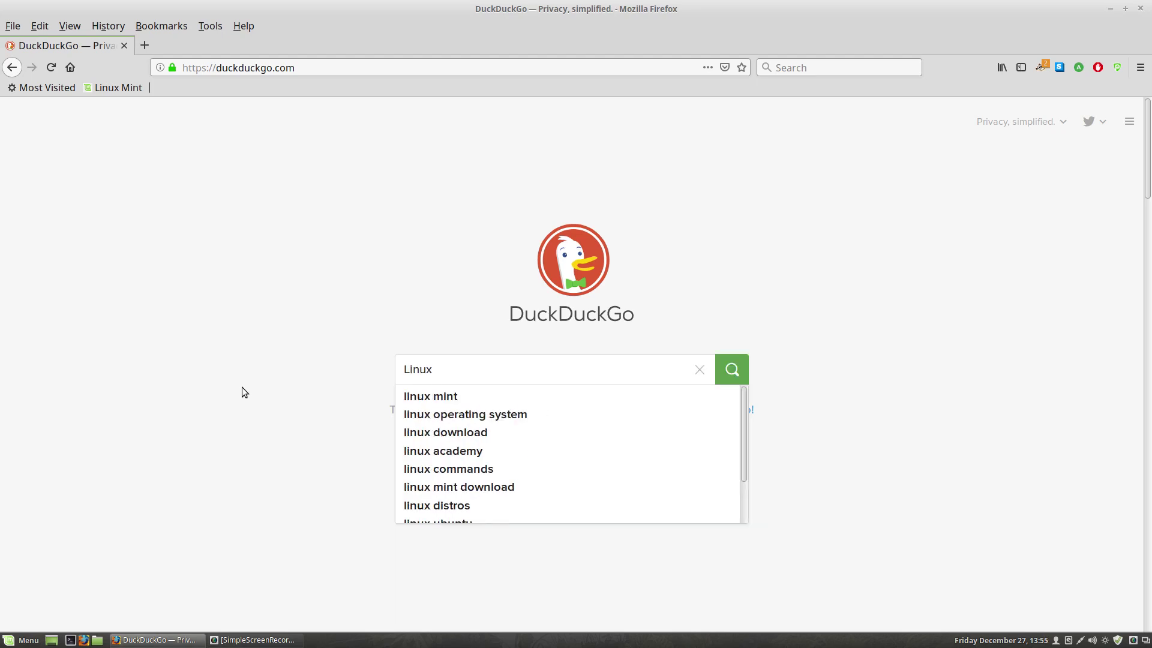
pyautogui.write(' 17')
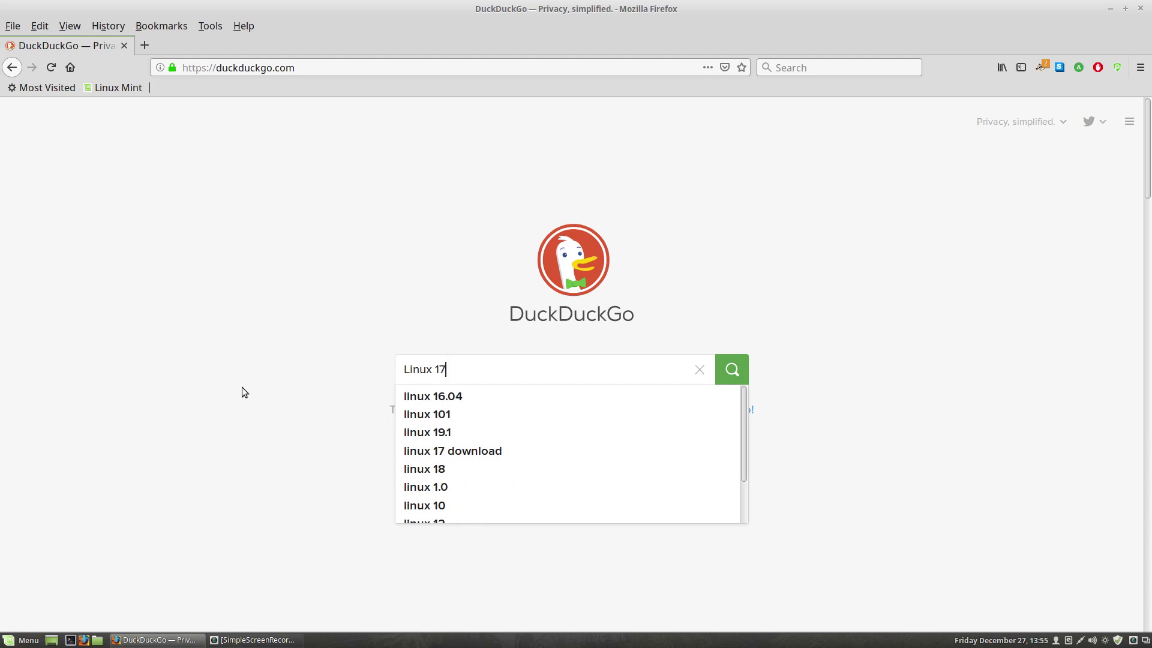
pyautogui.write('.')
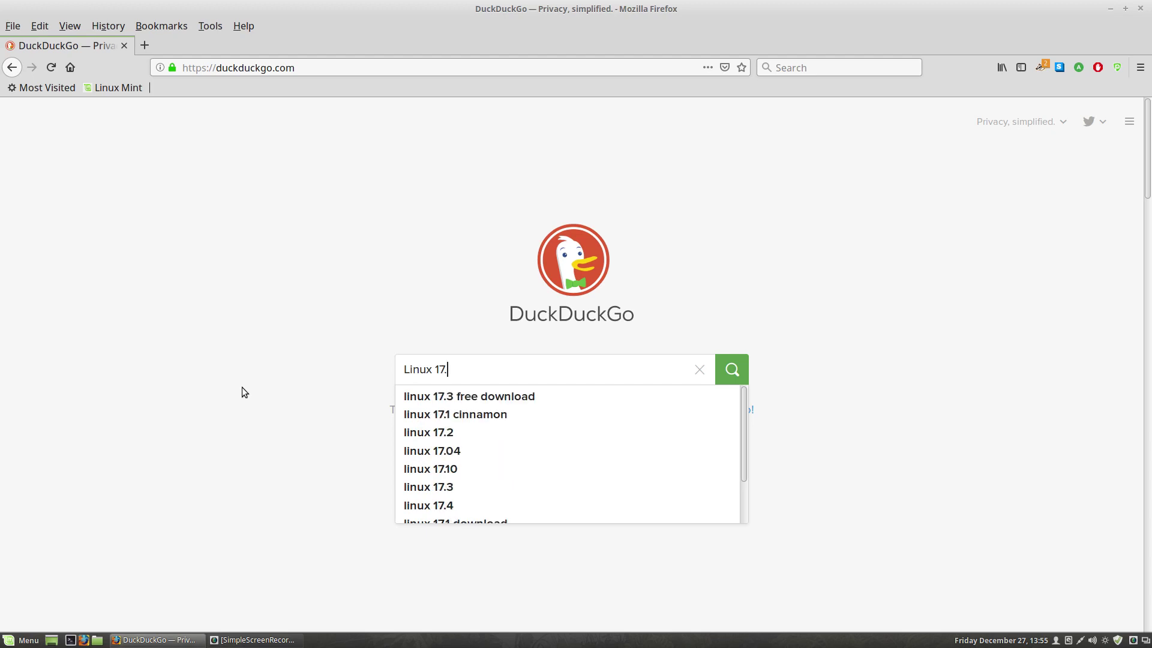
pyautogui.write('3')
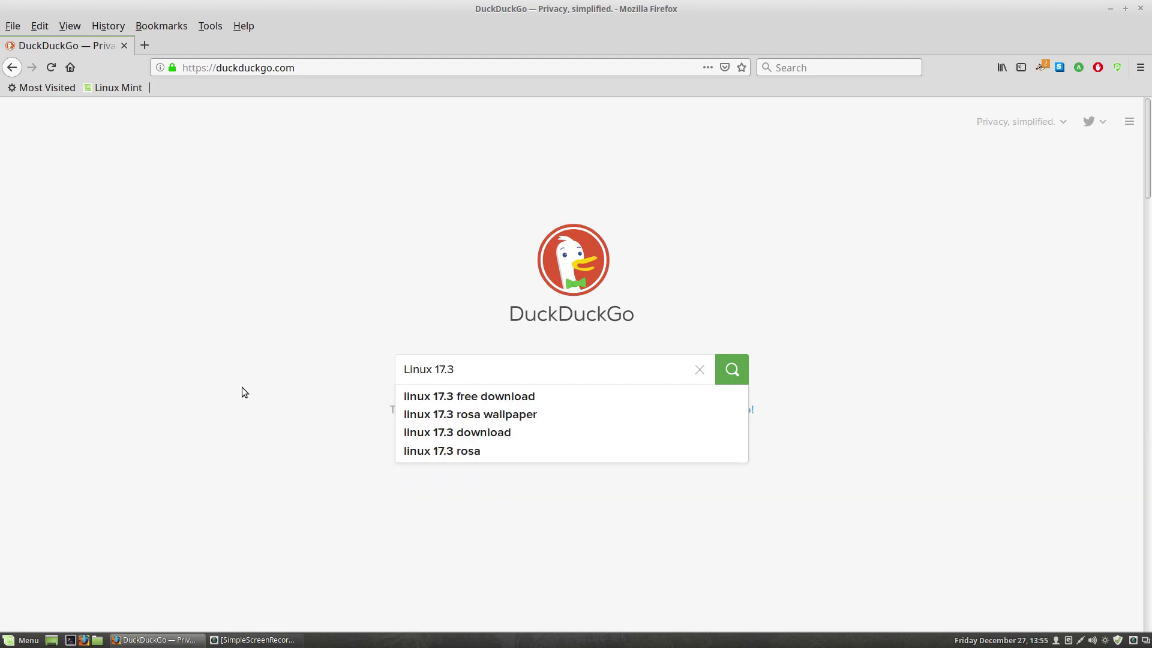
pyautogui.write(' iso')
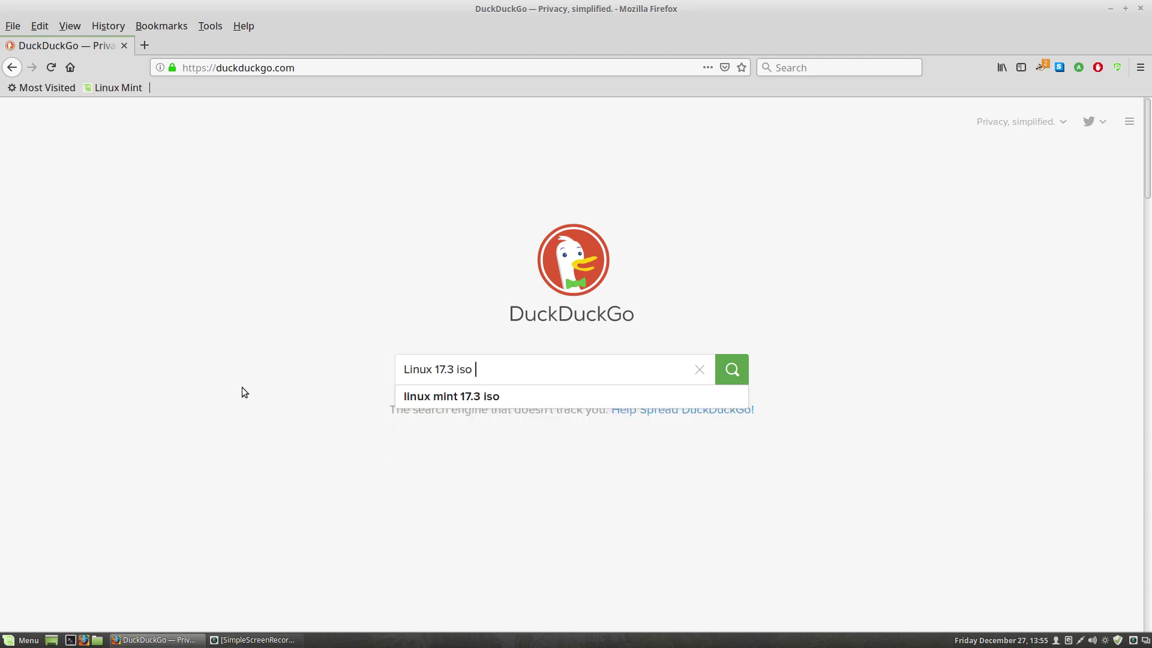
pyautogui.write(' dow')
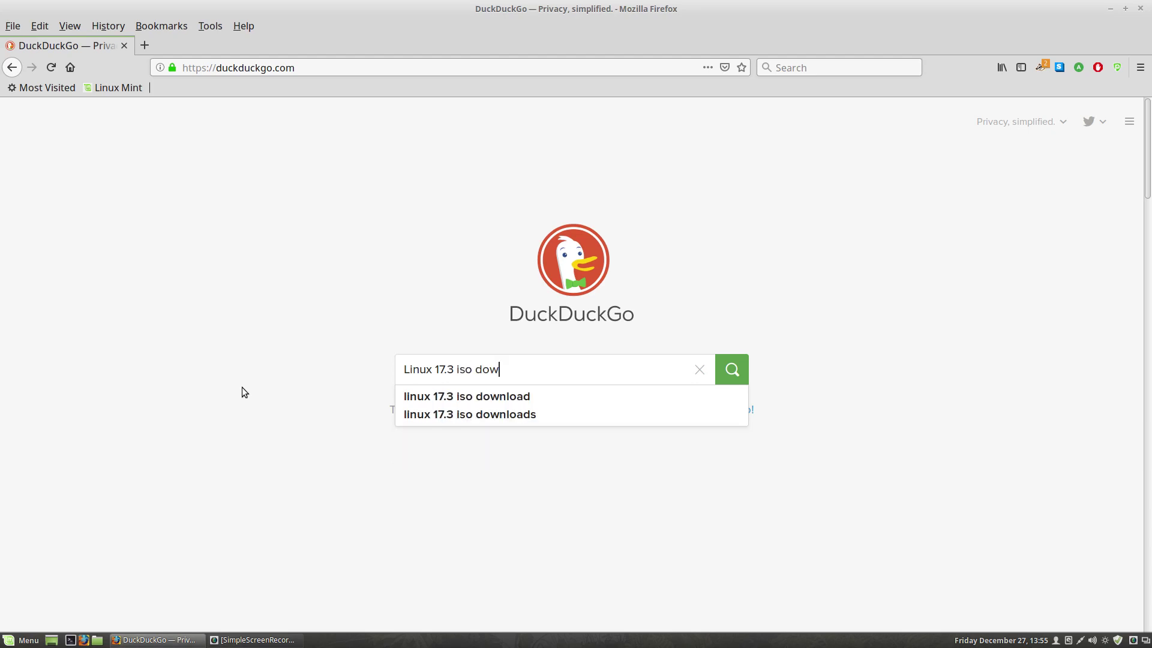
pyautogui.write('nload')
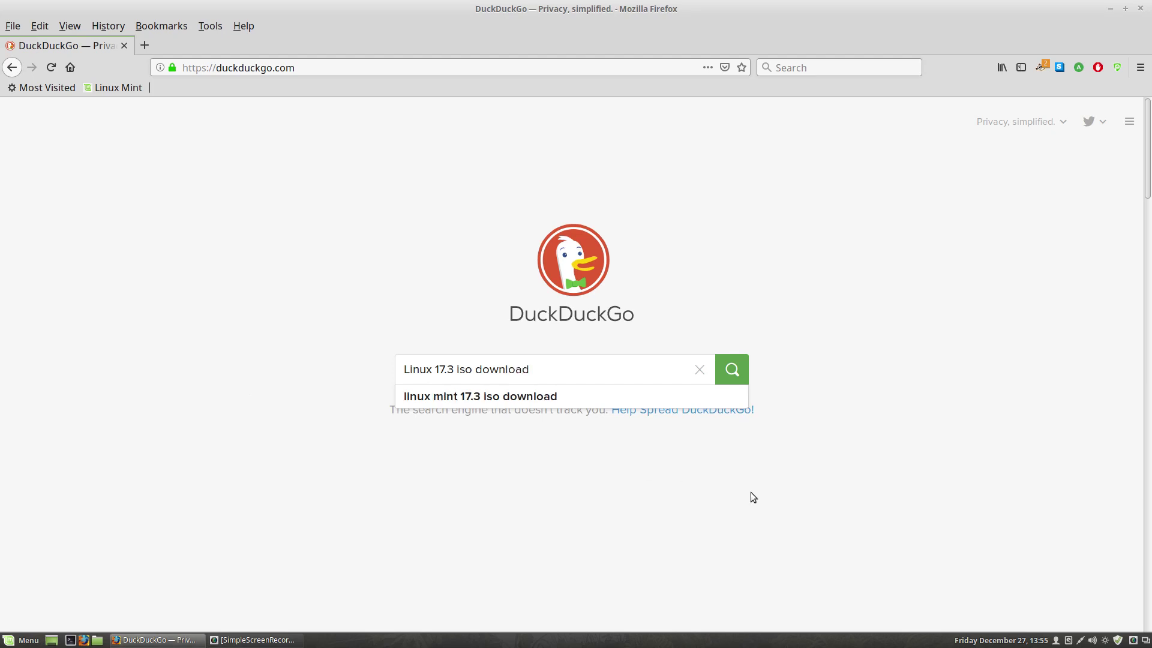
pyautogui.click(737, 373)
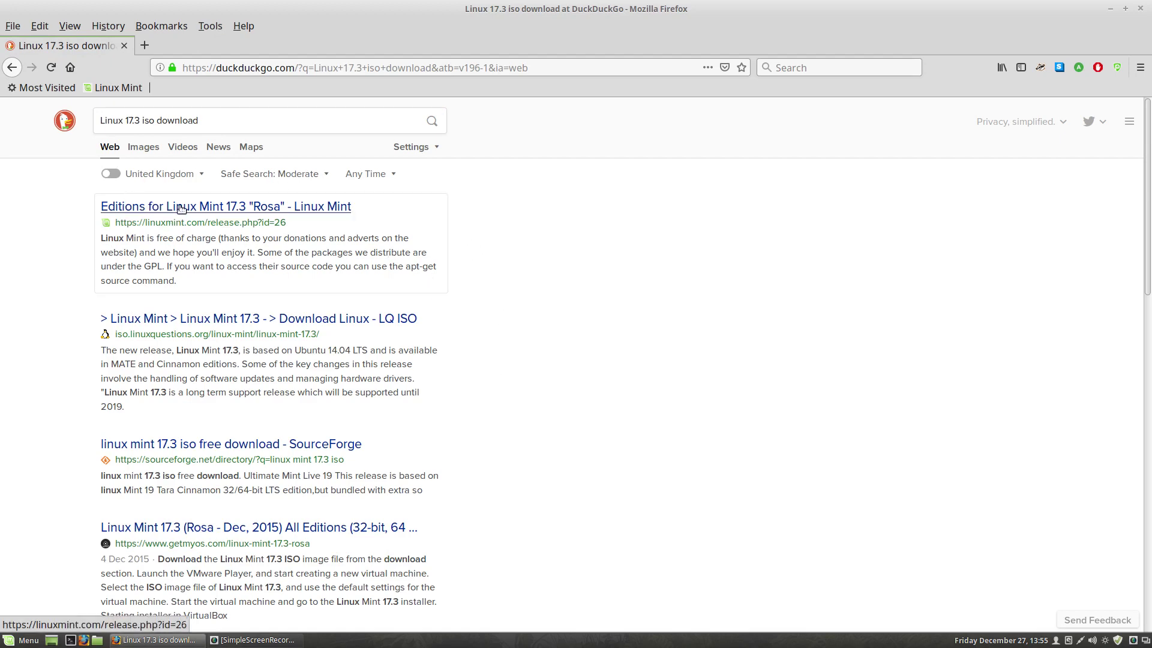
# View the Editions for Linux Mint 17.3 "Rosa" page from the search results and go back to My Yahoo
pyautogui.click(231, 209)
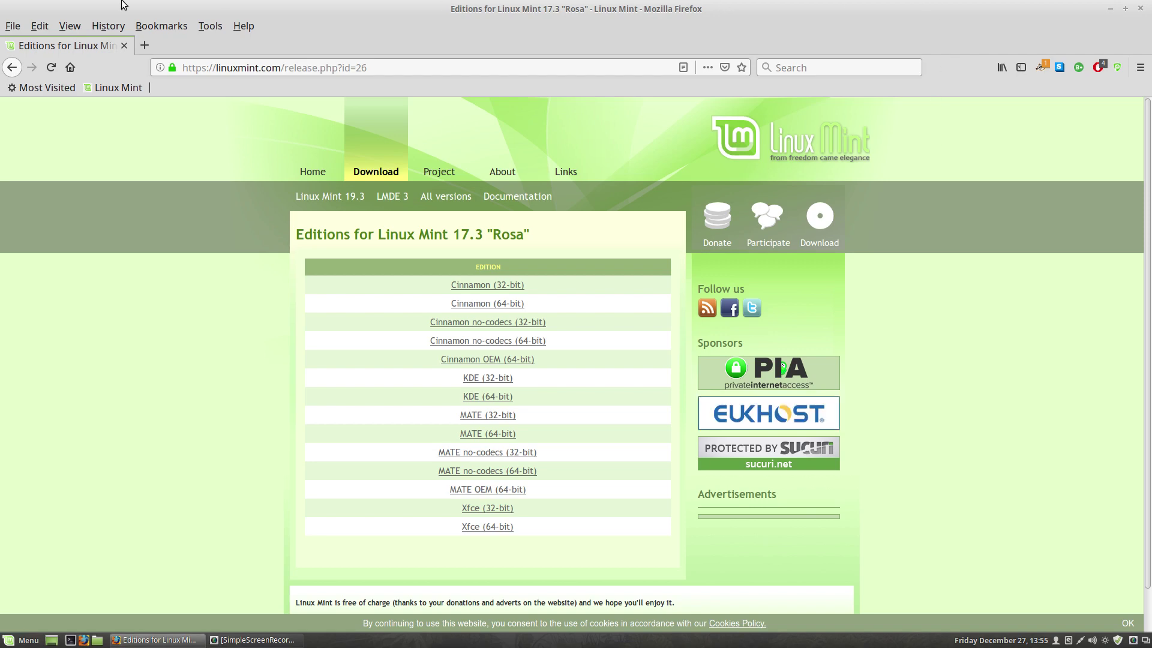
pyautogui.click(11, 68)
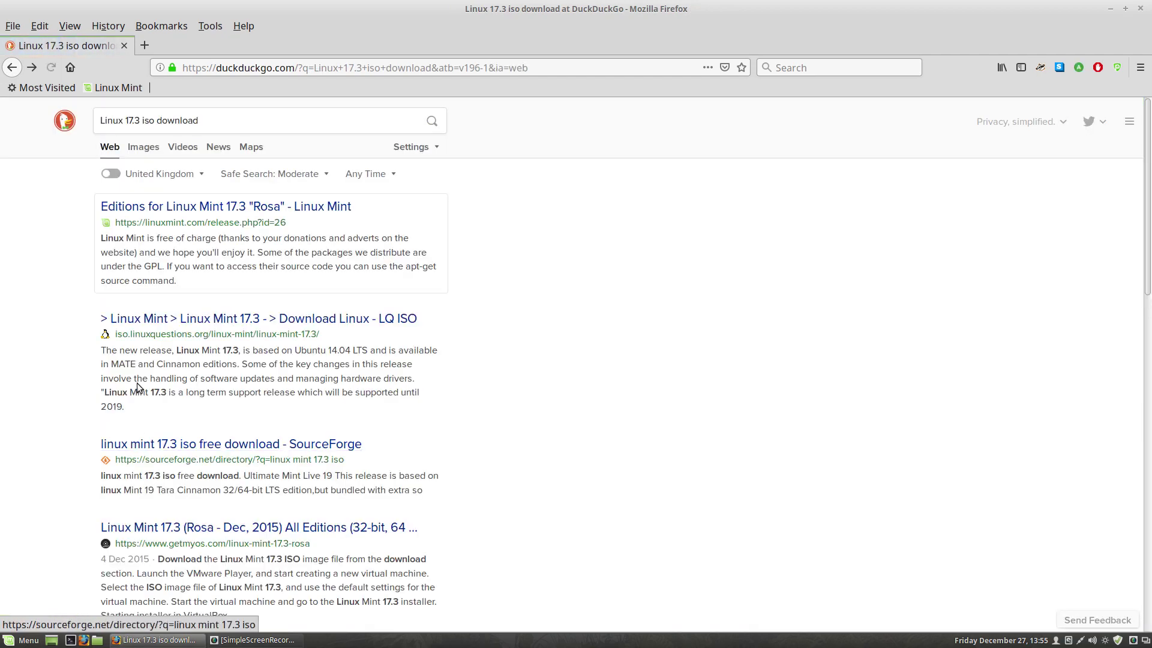
pyautogui.click(11, 68)
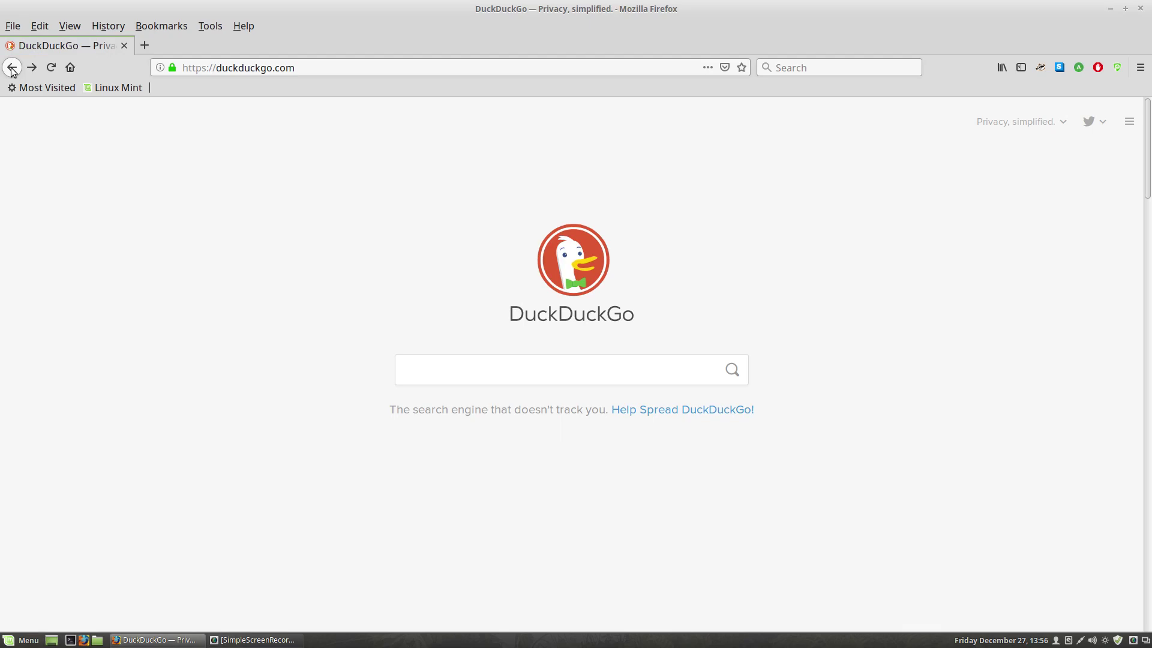
pyautogui.click(11, 68)
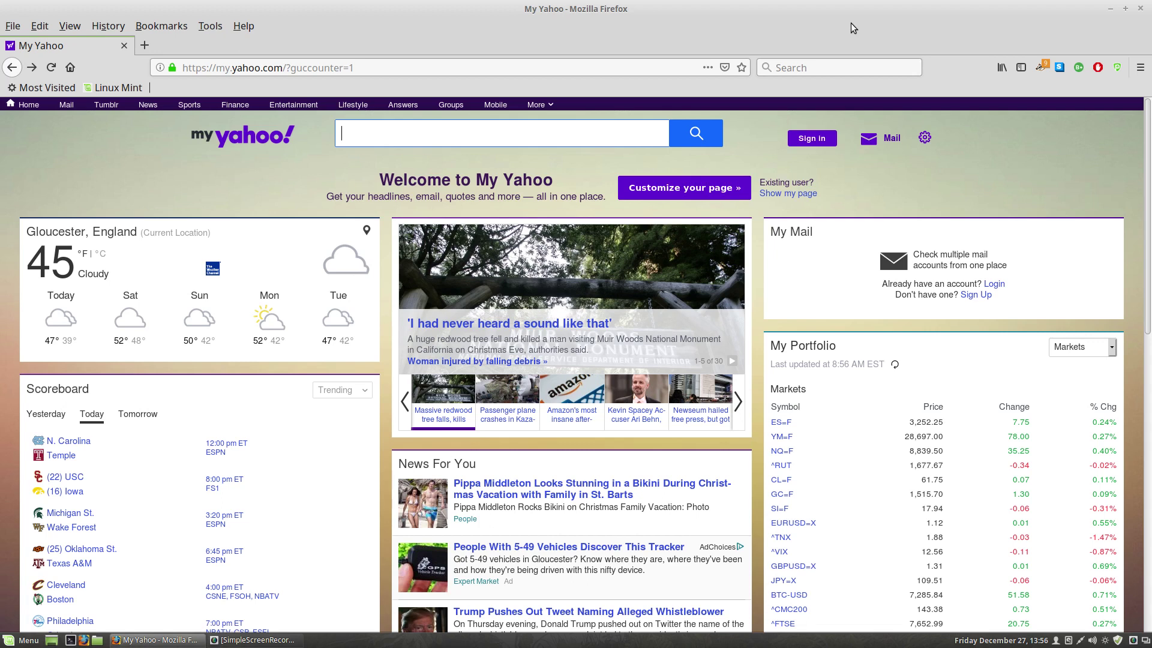
# Minimise the browser and launch the AbiWord word processor from the Office applications
pyautogui.click(1108, 12)
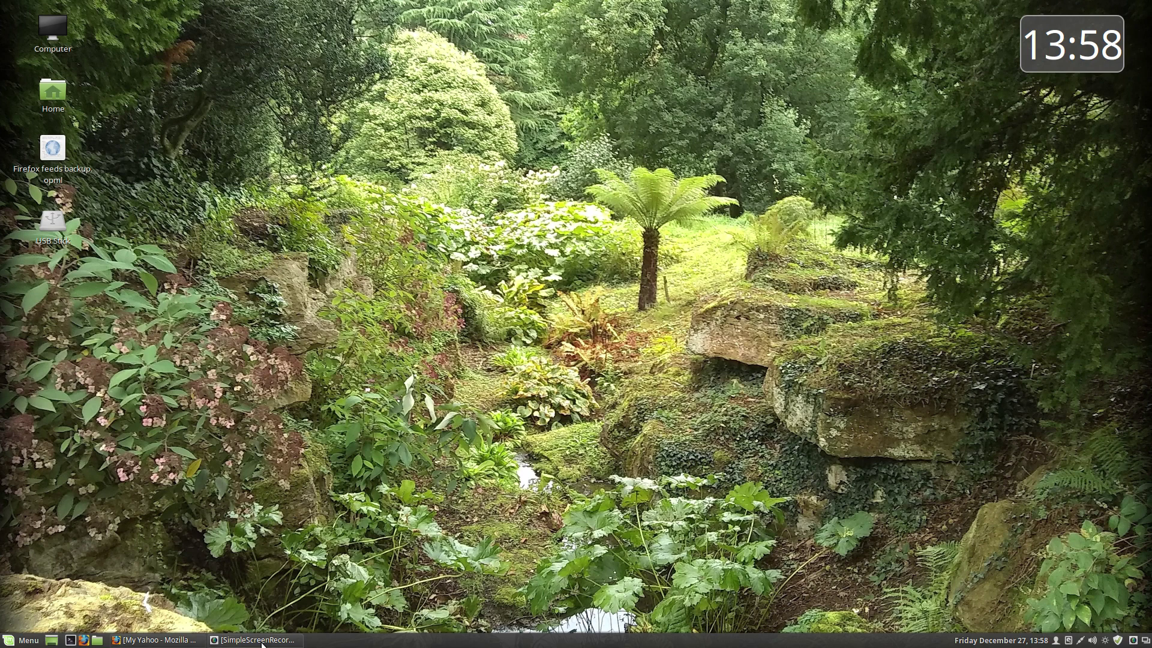
pyautogui.moveTo(262, 644)
pyautogui.click(29, 641)
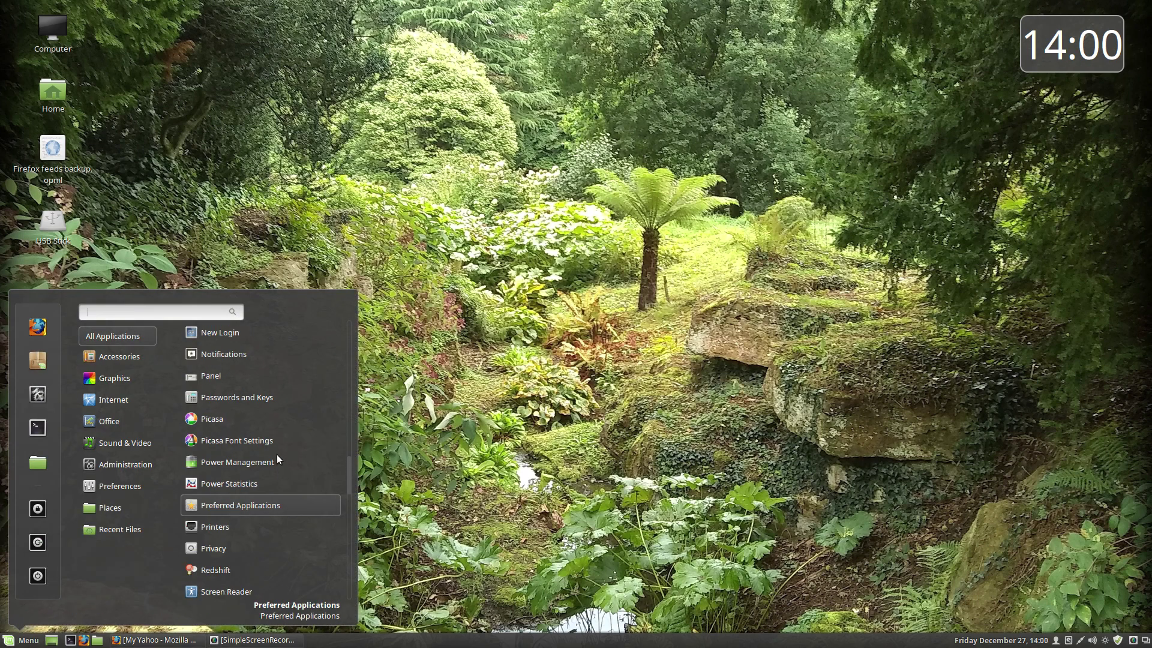
pyautogui.moveTo(118, 406)
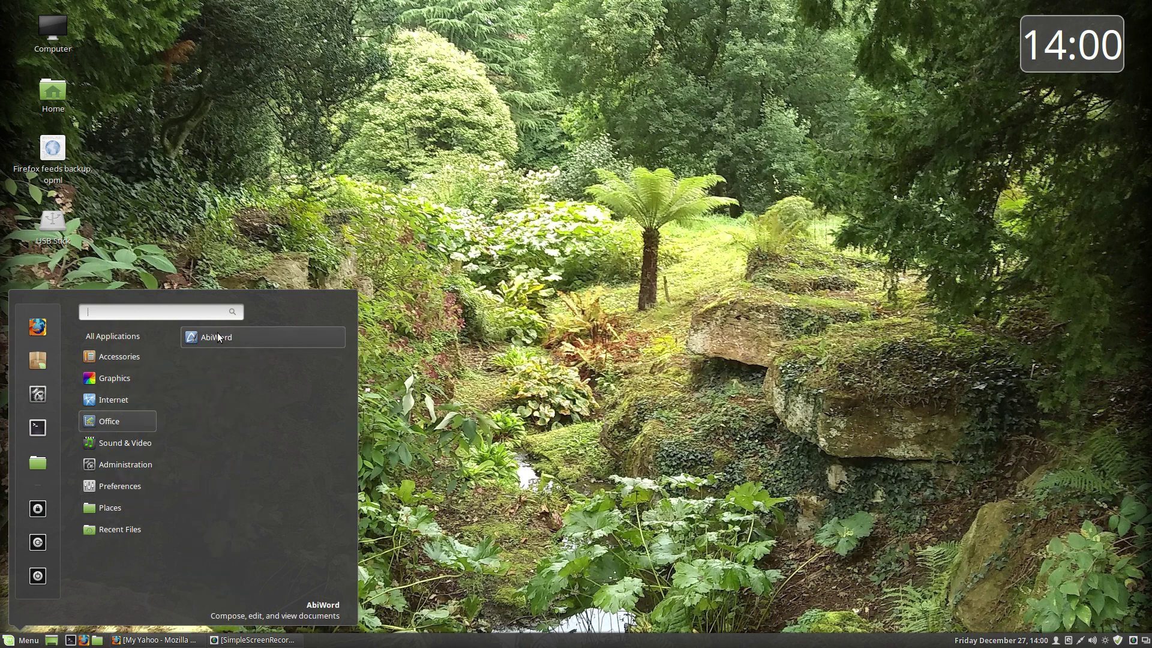
pyautogui.click(239, 338)
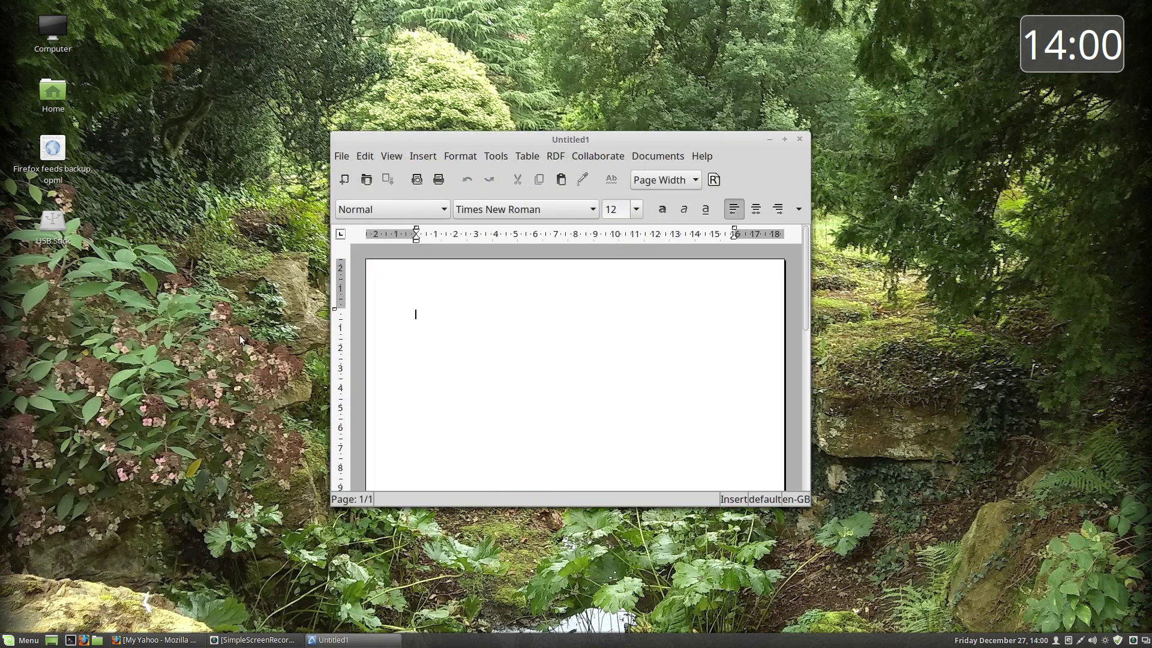
# Maximise the blank AbiWord document window to view its layout and close the word processor
pyautogui.click(785, 139)
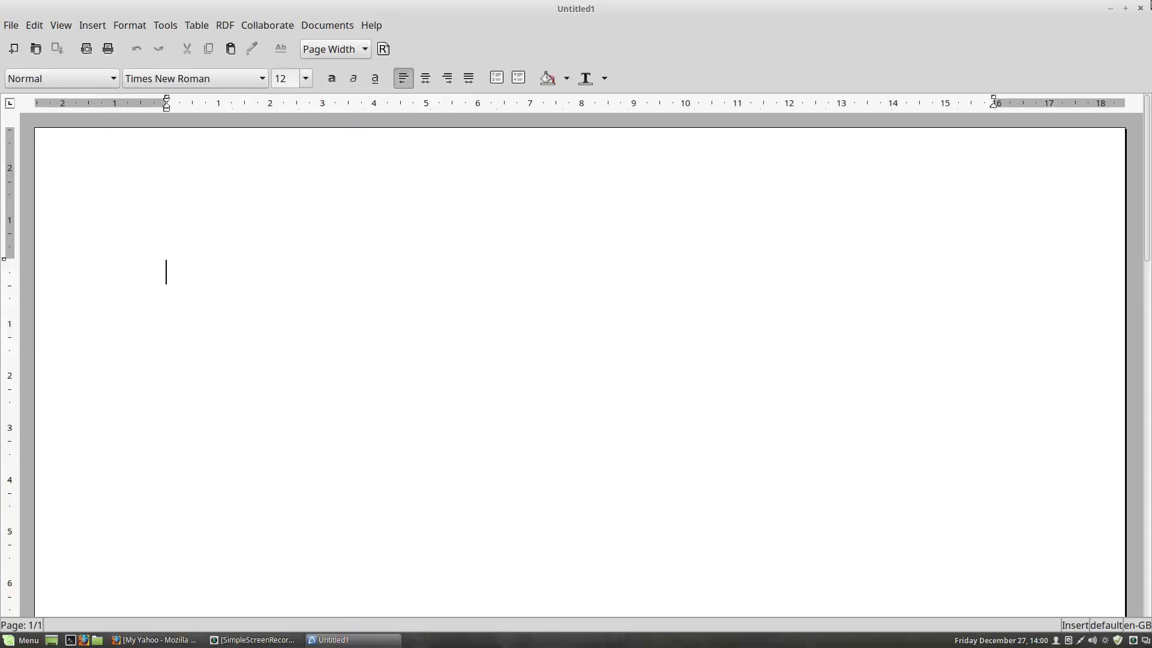
pyautogui.click(1141, 8)
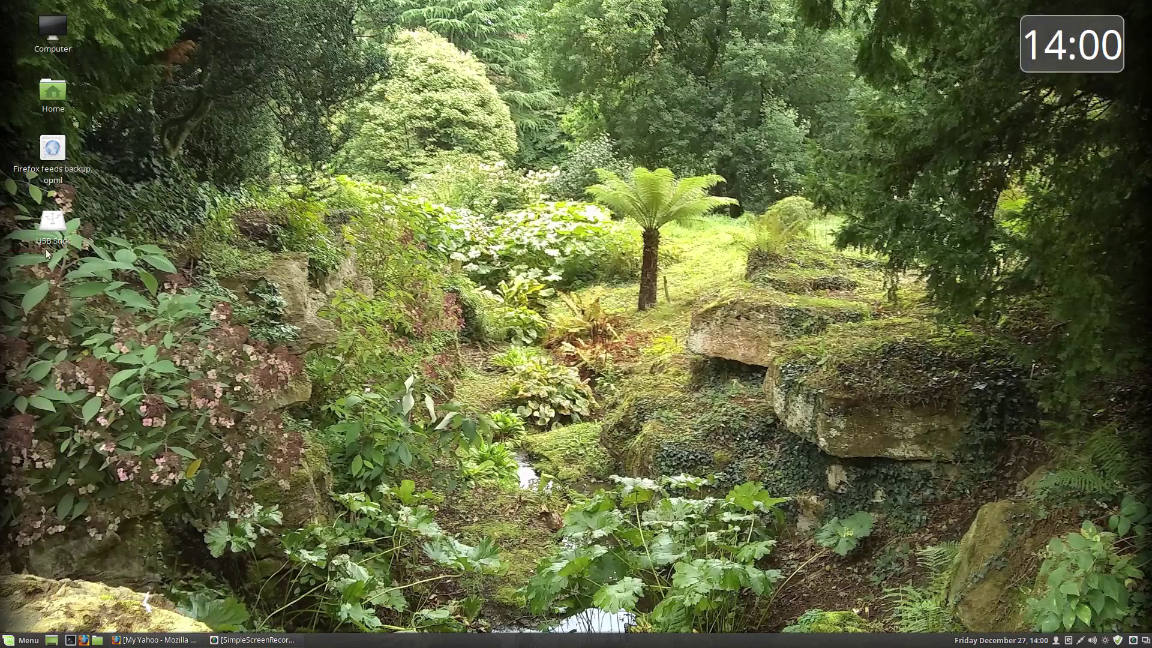
# Launch Picasa from the Graphics applications, look over the thumbnails in its Pictures folder and close it
pyautogui.click(34, 641)
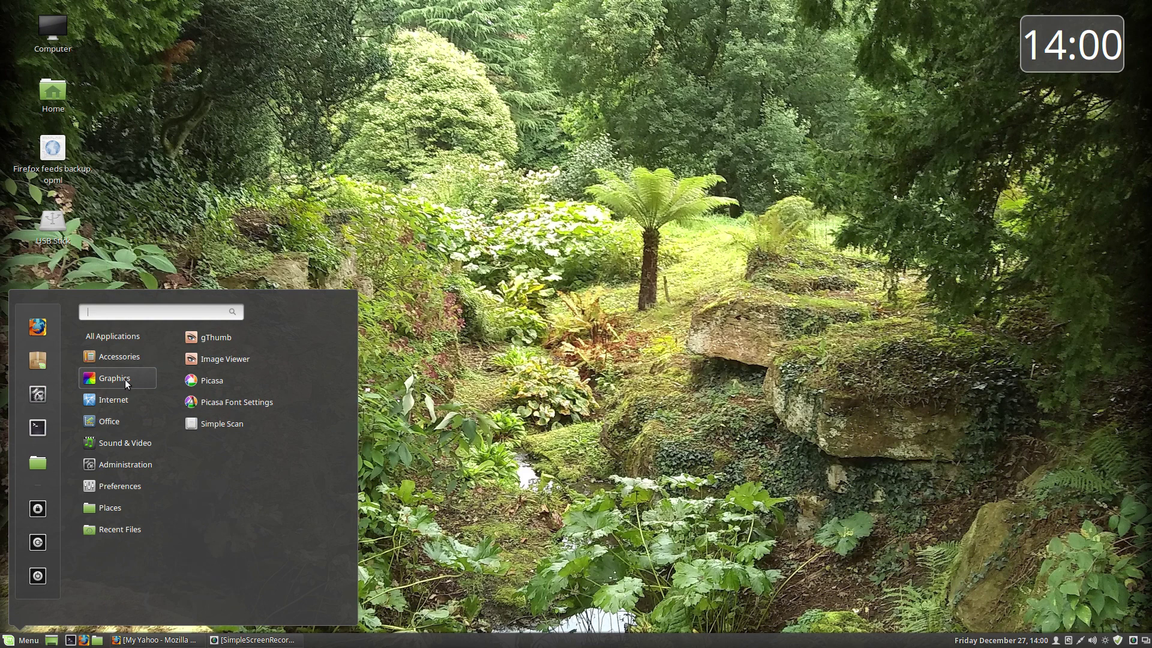
pyautogui.click(246, 380)
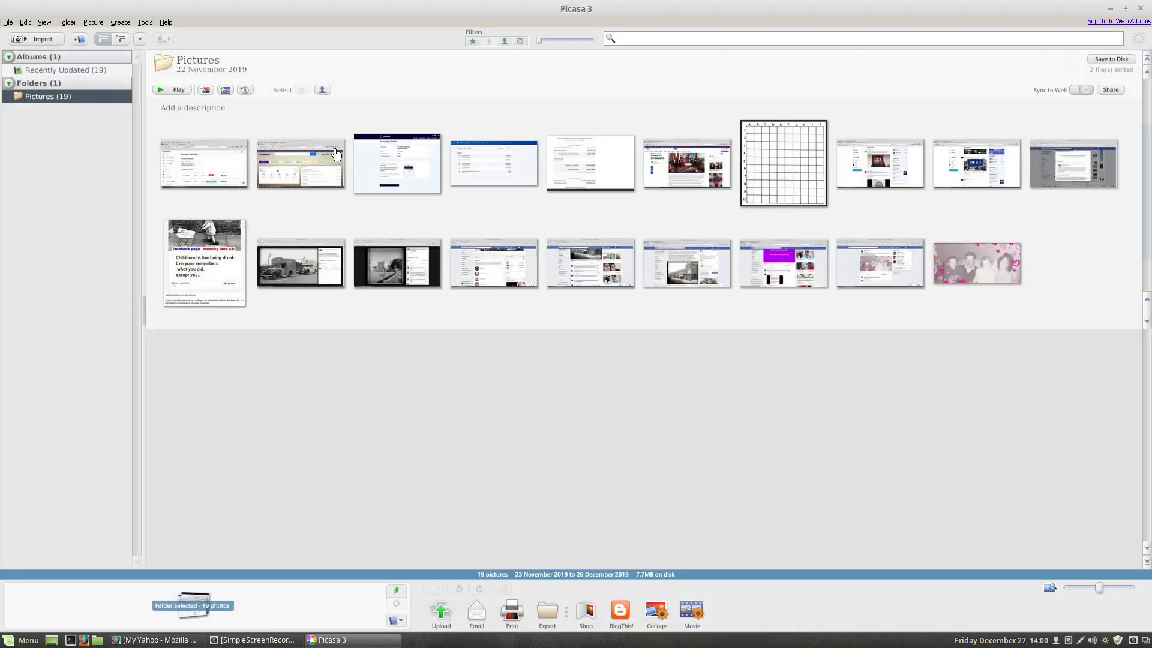
pyautogui.click(1140, 9)
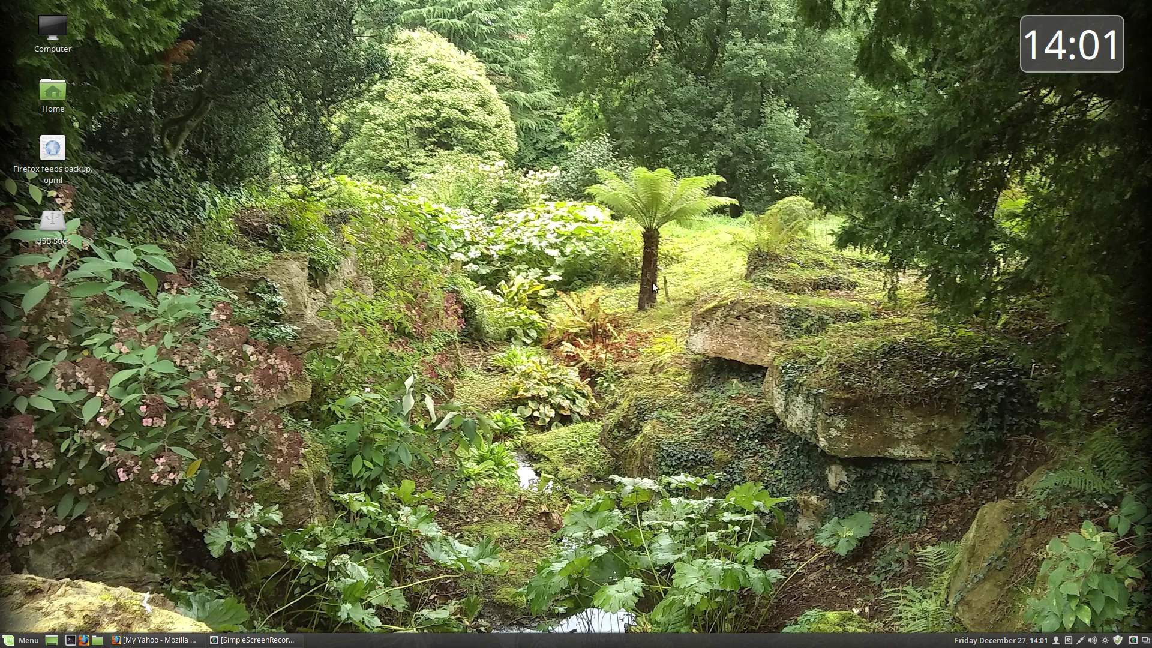
pyautogui.click(1134, 641)
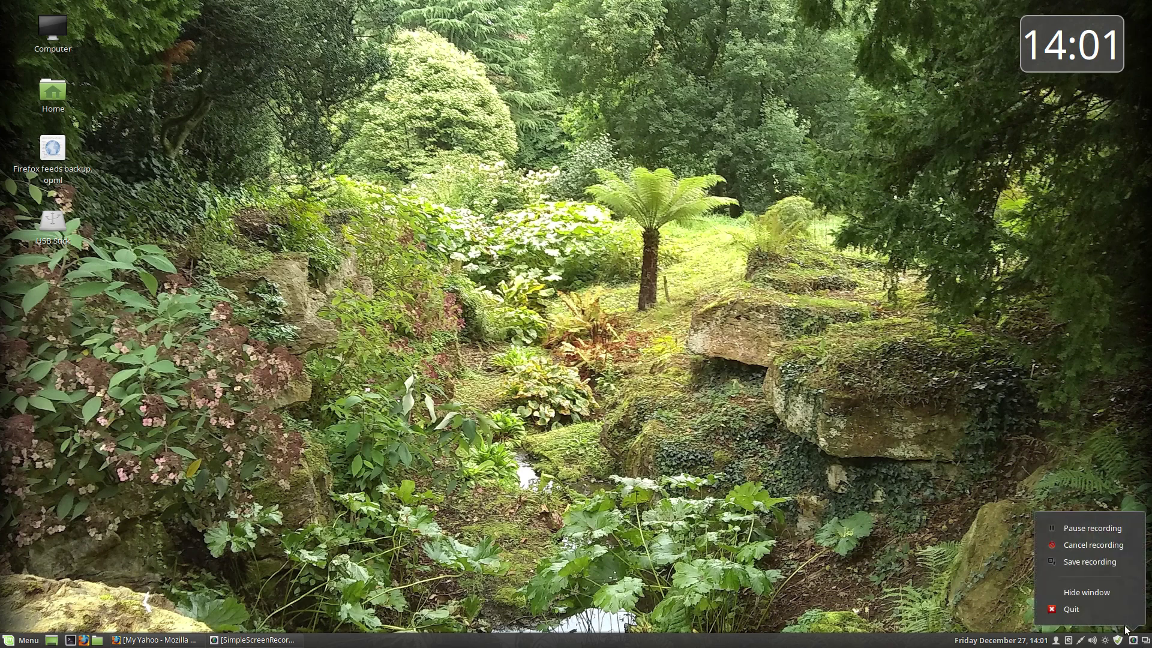